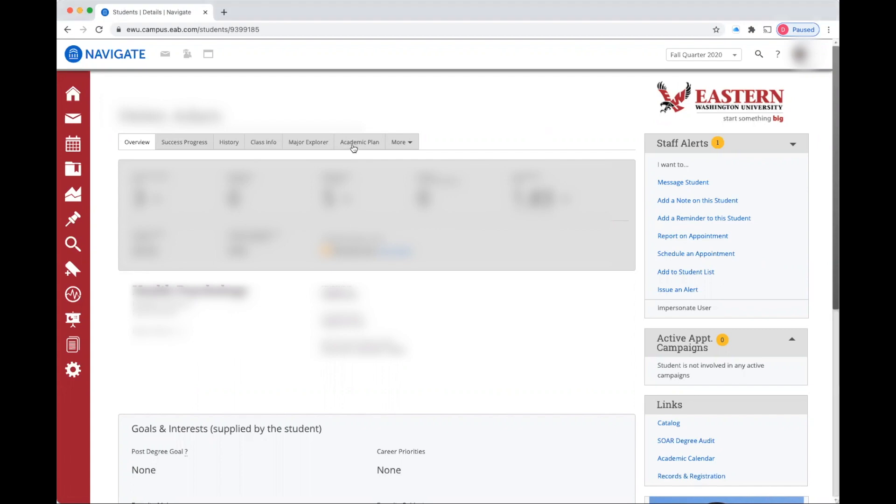
Open the student's academic plan and start a new plan from scratch instead of using the template
{"action": "left_click", "coordinate": [353, 147]}
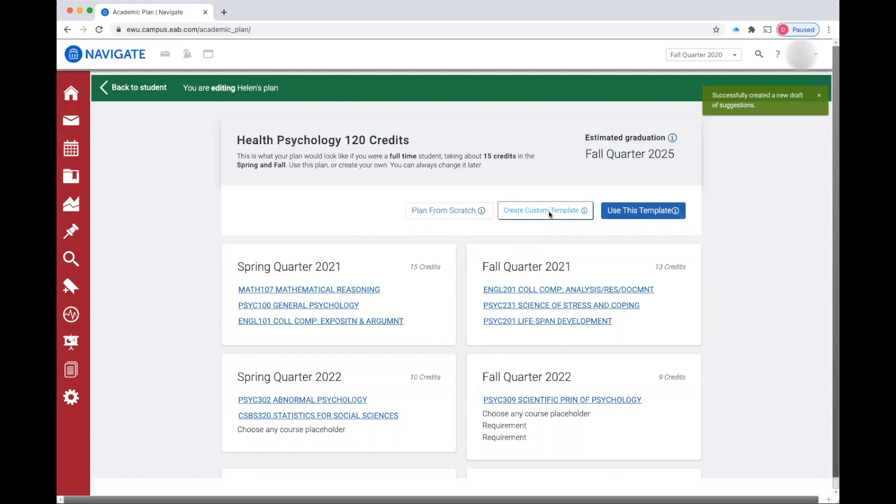
{"action": "left_click", "coordinate": [432, 211]}
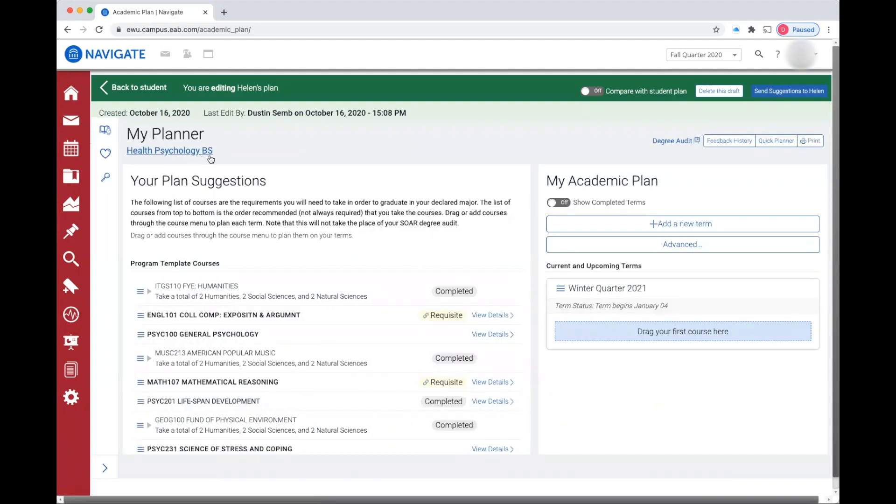
Review the Health Psychology BS program template courses, including the options in the "Choose a course from this group" entry below PSYC316
{"action": "scroll", "coordinate": [354, 278], "scroll_direction": "down", "scroll_amount": 5}
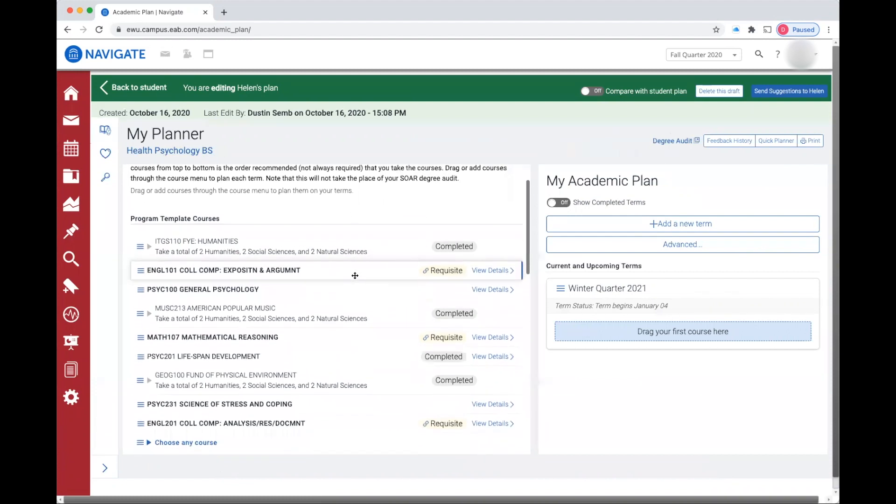
{"action": "scroll", "coordinate": [353, 278], "scroll_direction": "down", "scroll_amount": 5}
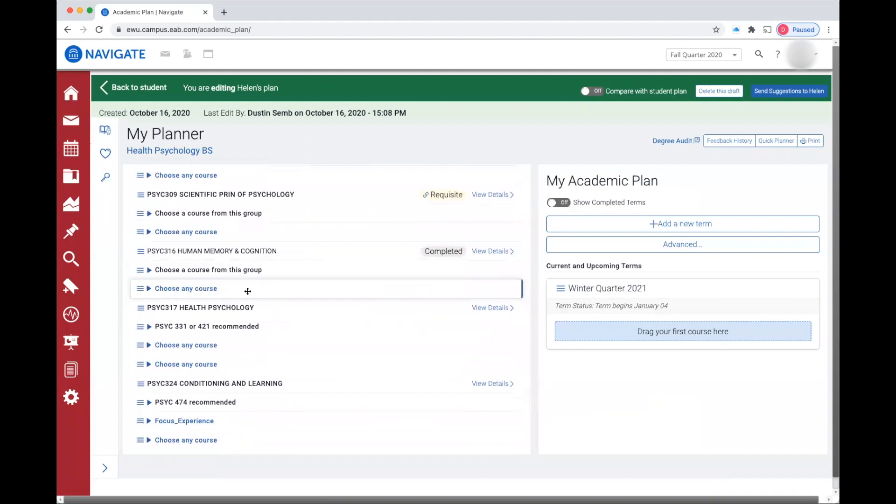
{"action": "scroll", "coordinate": [254, 294], "scroll_direction": "up", "scroll_amount": 1}
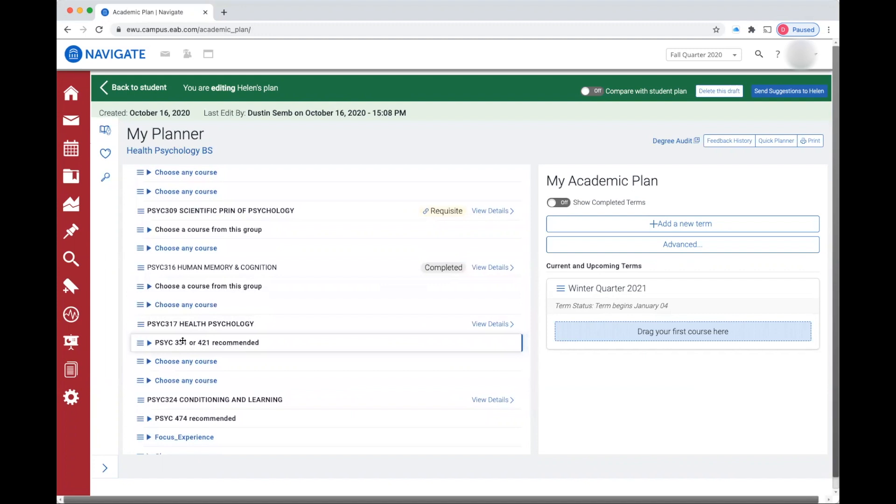
{"action": "left_click", "coordinate": [149, 286]}
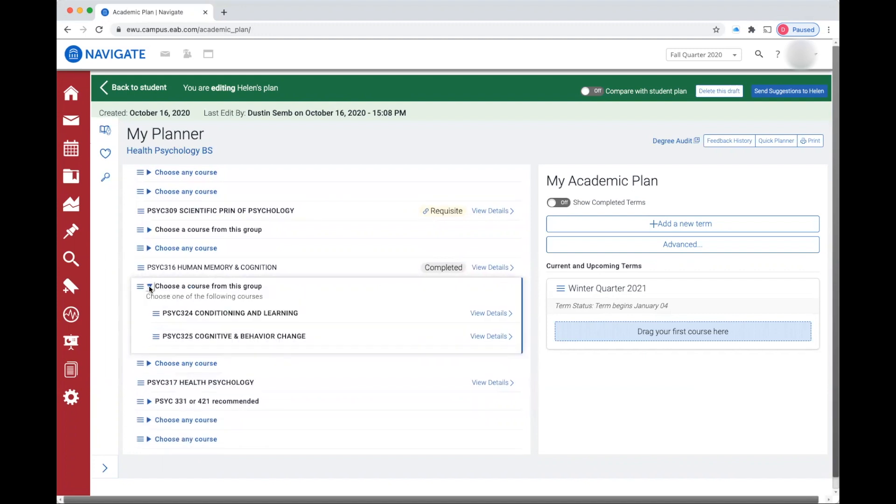
{"action": "left_click", "coordinate": [149, 286]}
{"action": "scroll", "coordinate": [300, 290], "scroll_direction": "up", "scroll_amount": 10}
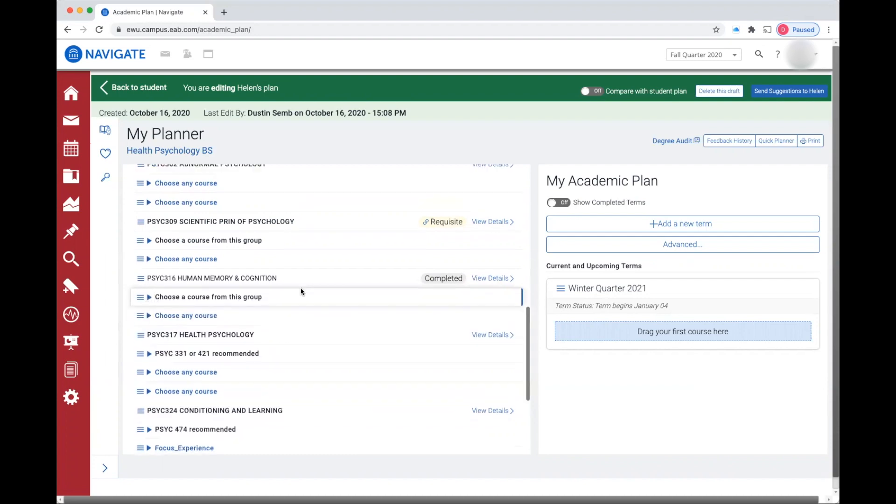
{"action": "scroll", "coordinate": [299, 291], "scroll_direction": "up", "scroll_amount": 2}
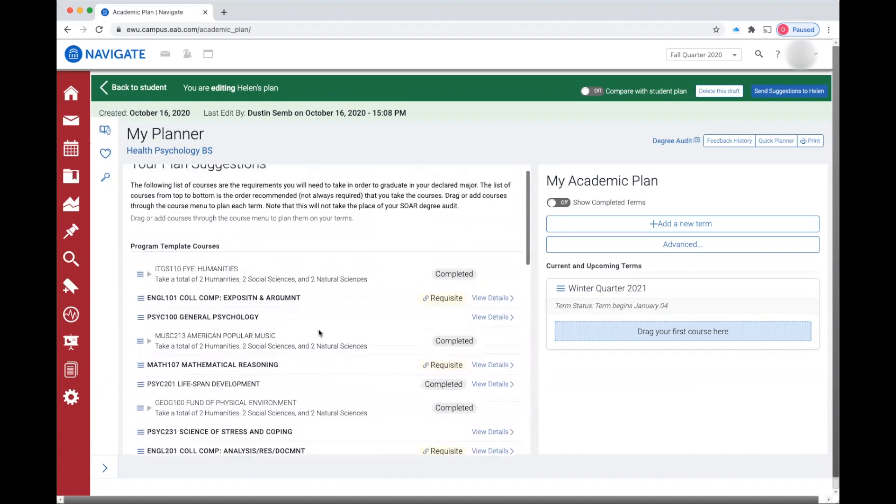
{"action": "scroll", "coordinate": [321, 327], "scroll_direction": "down", "scroll_amount": 2}
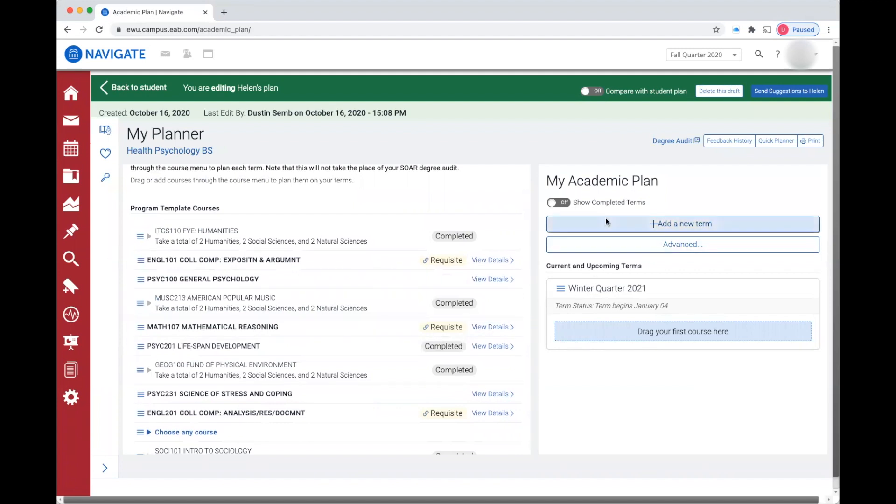
Add Spring Quarter 2021 as a new term in the academic plan
{"action": "left_click", "coordinate": [676, 225]}
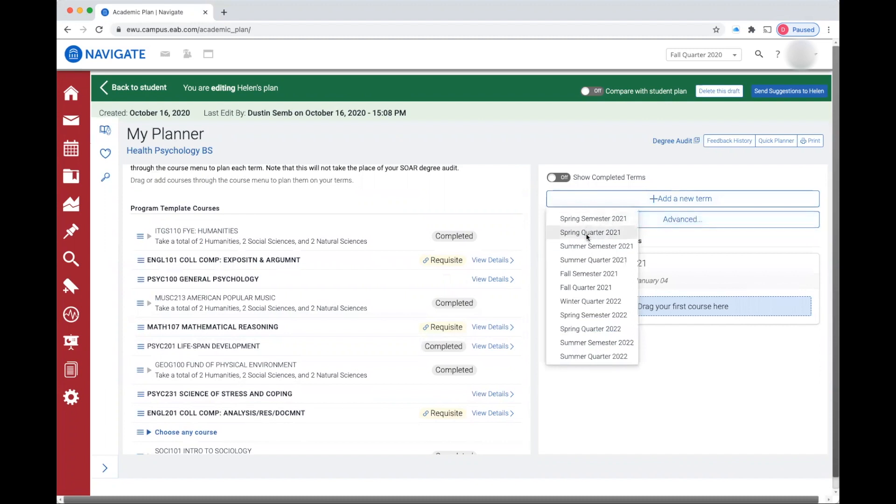
{"action": "scroll", "coordinate": [587, 231], "scroll_direction": "up", "scroll_amount": 1}
{"action": "scroll", "coordinate": [589, 236], "scroll_direction": "down", "scroll_amount": 1}
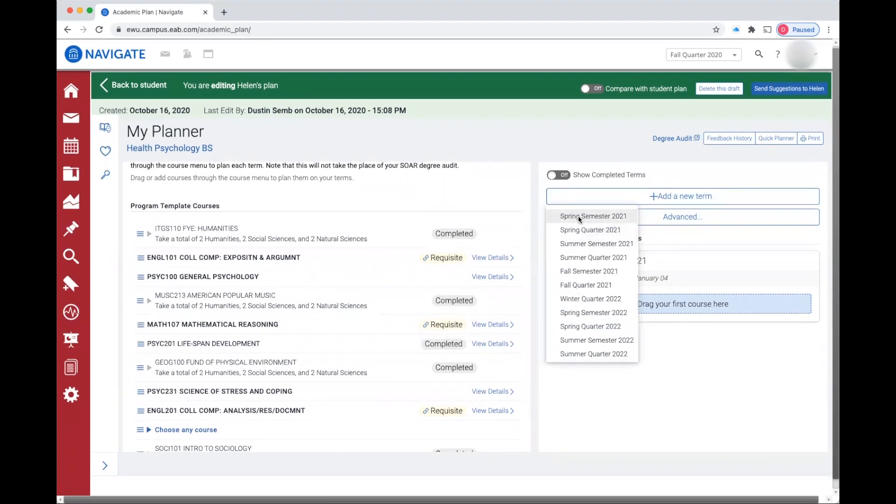
{"action": "left_click", "coordinate": [580, 229]}
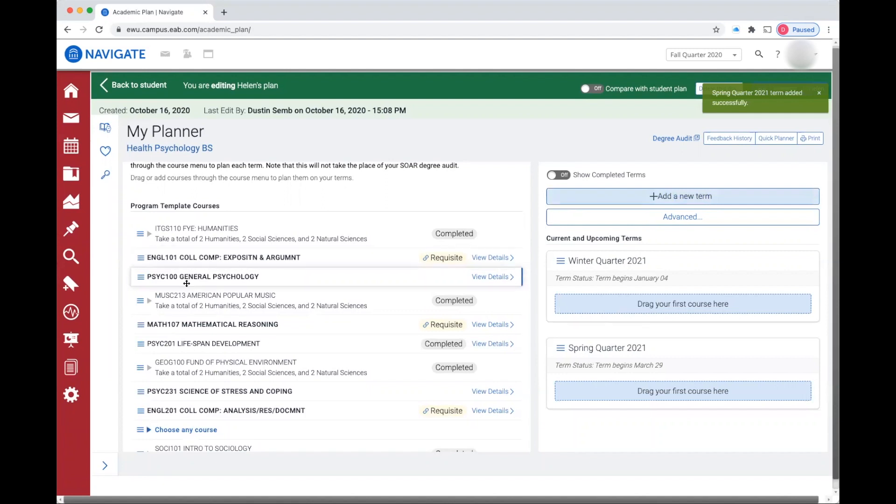
Plan PSYC100 General Psychology in Winter Quarter 2021 and PSYC231 Science of Stress and Coping in Spring Quarter 2021
{"action": "scroll", "coordinate": [184, 275], "scroll_direction": "down", "scroll_amount": 2}
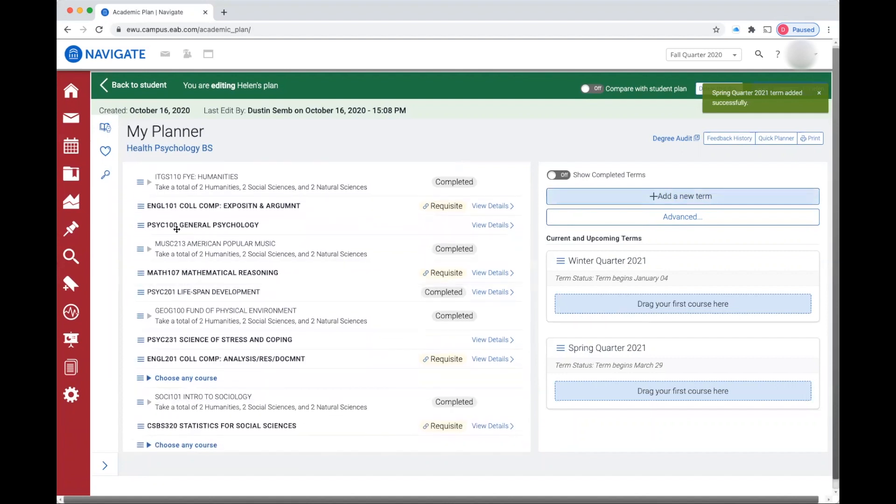
{"action": "left_click_drag", "start_coordinate": [165, 227], "coordinate": [589, 293]}
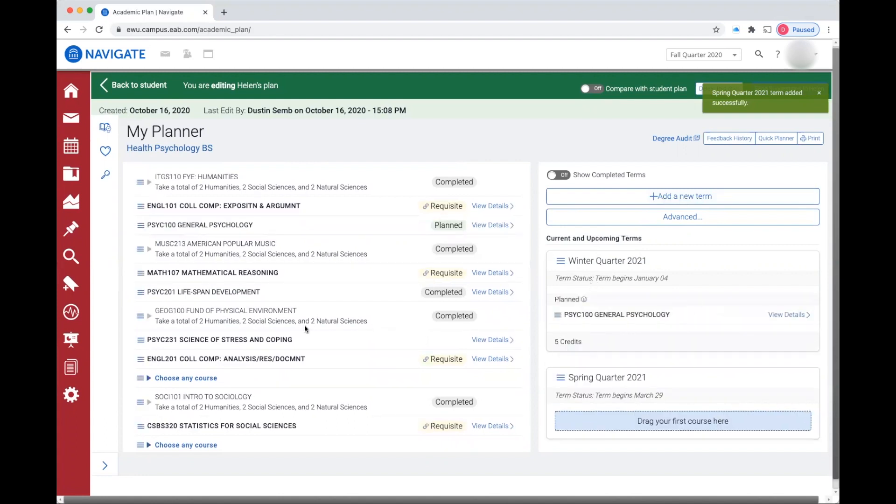
{"action": "scroll", "coordinate": [306, 326], "scroll_direction": "down", "scroll_amount": 1}
{"action": "scroll", "coordinate": [274, 334], "scroll_direction": "down", "scroll_amount": 2}
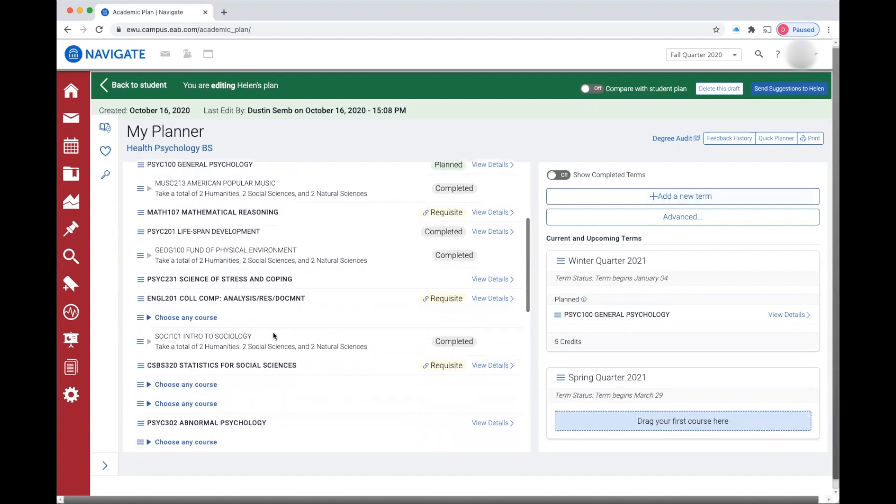
{"action": "left_click_drag", "start_coordinate": [200, 286], "coordinate": [588, 366]}
{"action": "left_click_drag", "start_coordinate": [568, 400], "coordinate": [562, 397]}
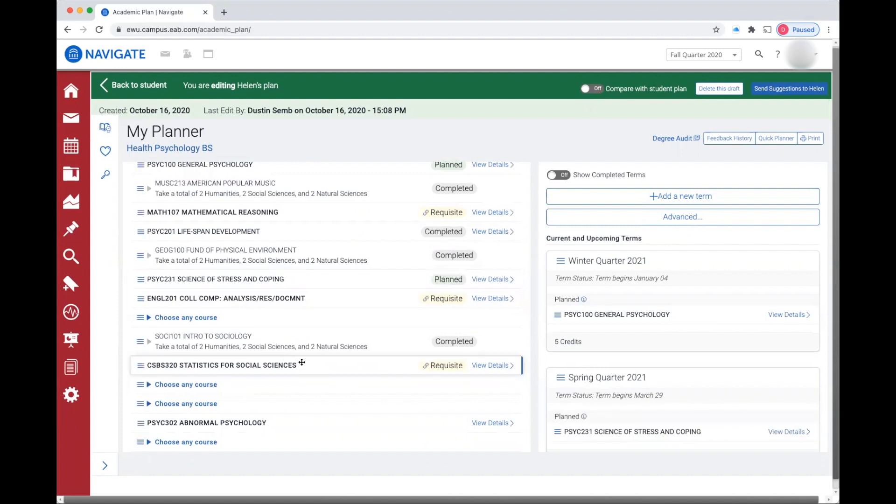
Plan CSBS320 Statistics for Social Sciences in Spring Quarter 2021
{"action": "scroll", "coordinate": [301, 361], "scroll_direction": "down", "scroll_amount": 4}
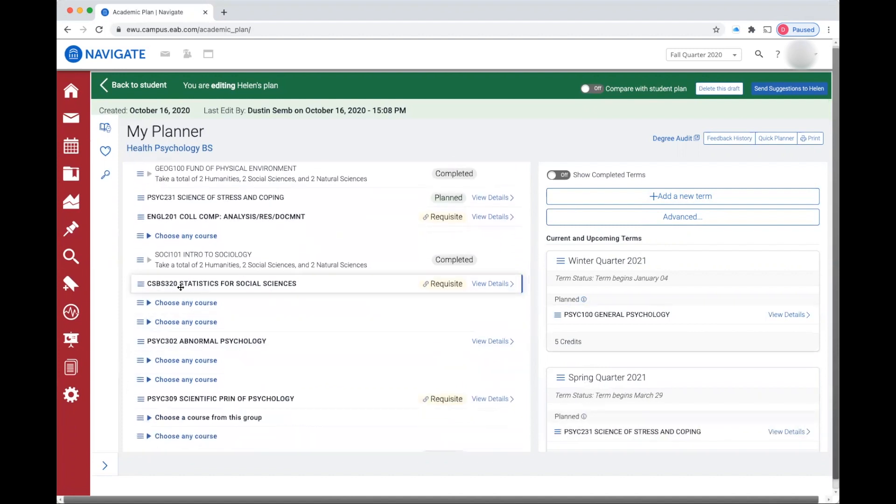
{"action": "left_click_drag", "start_coordinate": [177, 284], "coordinate": [558, 395]}
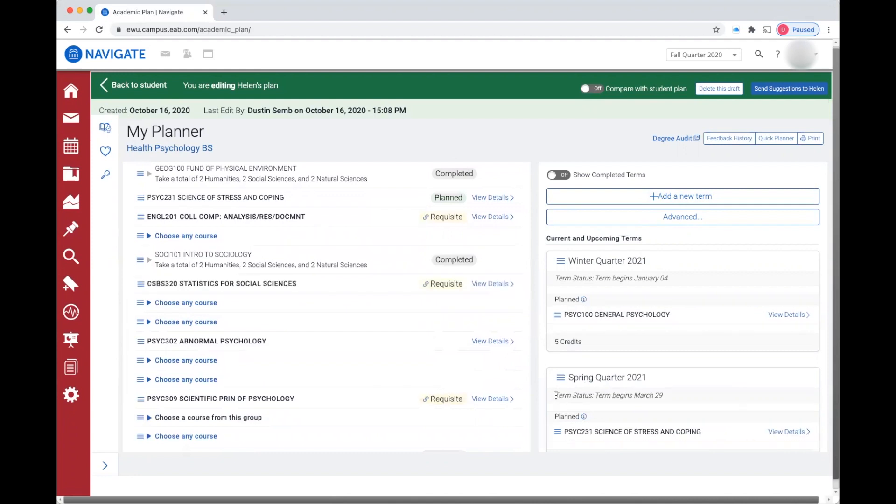
{"action": "scroll", "coordinate": [679, 400], "scroll_direction": "down", "scroll_amount": 2}
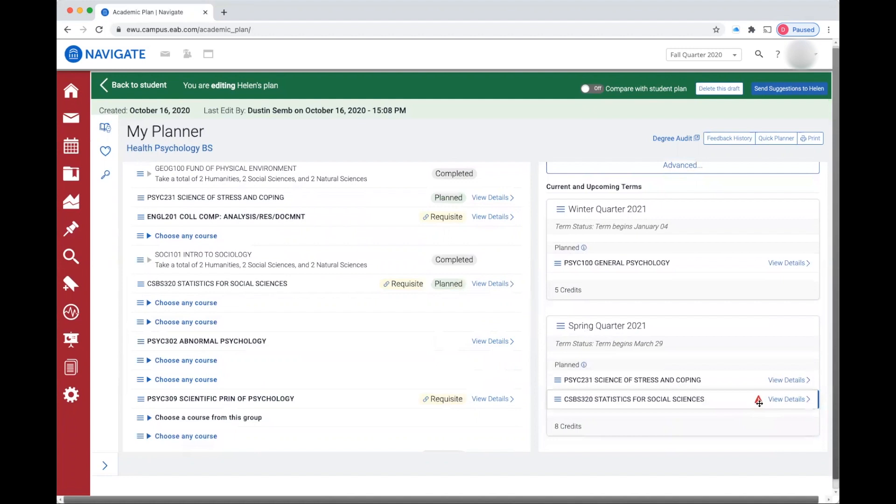
Check the requisite warning on the planned CSBS320 course and read its details, including the prerequisite course group
{"action": "mouse_move", "coordinate": [757, 402]}
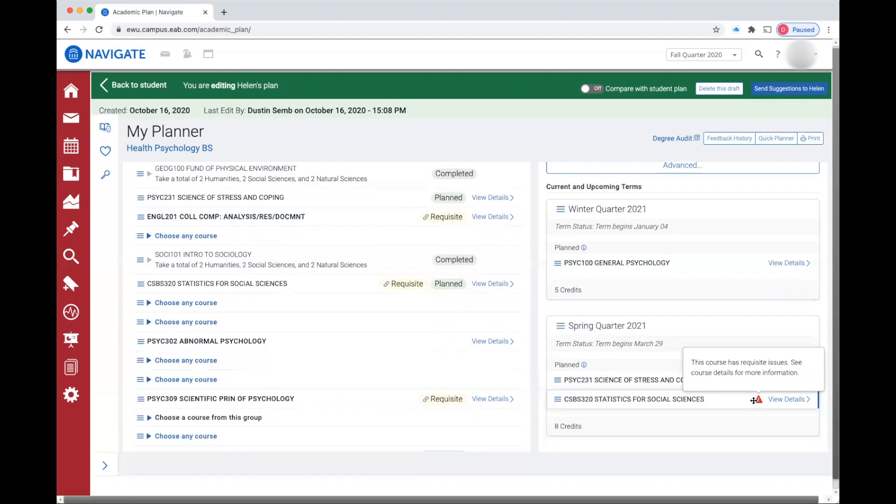
{"action": "left_click", "coordinate": [780, 398]}
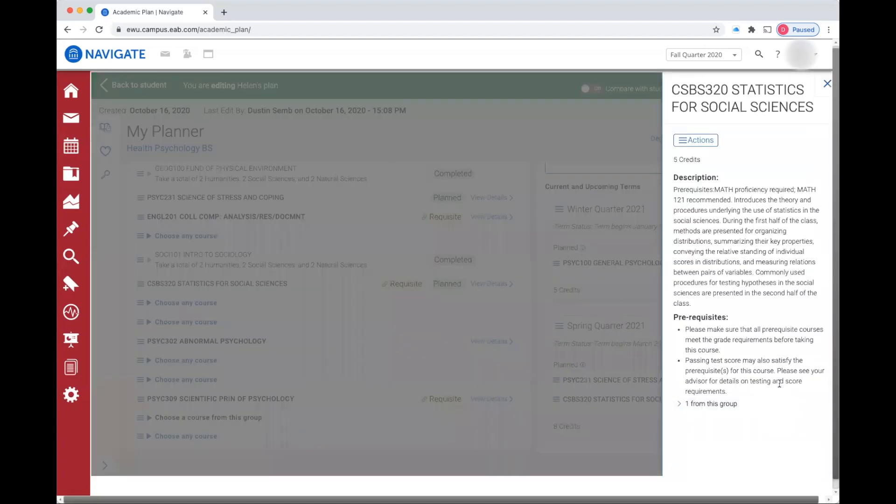
{"action": "scroll", "coordinate": [740, 296], "scroll_direction": "down", "scroll_amount": 3}
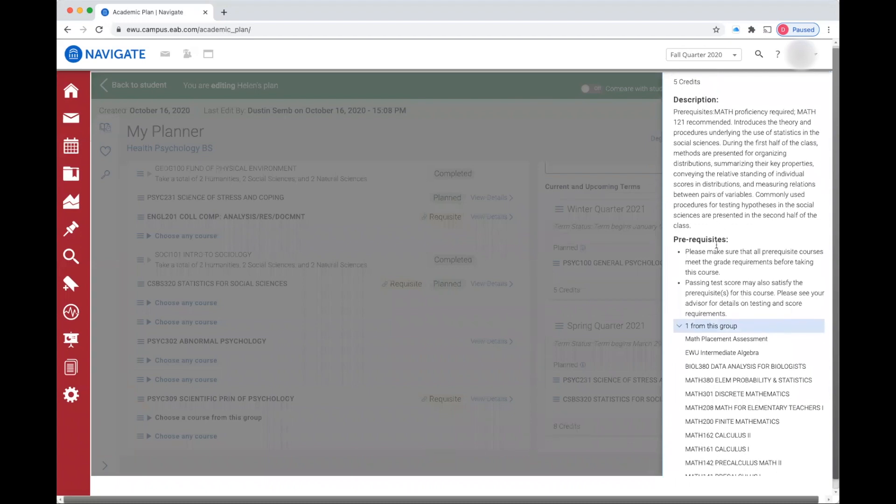
{"action": "scroll", "coordinate": [714, 314], "scroll_direction": "down", "scroll_amount": 2}
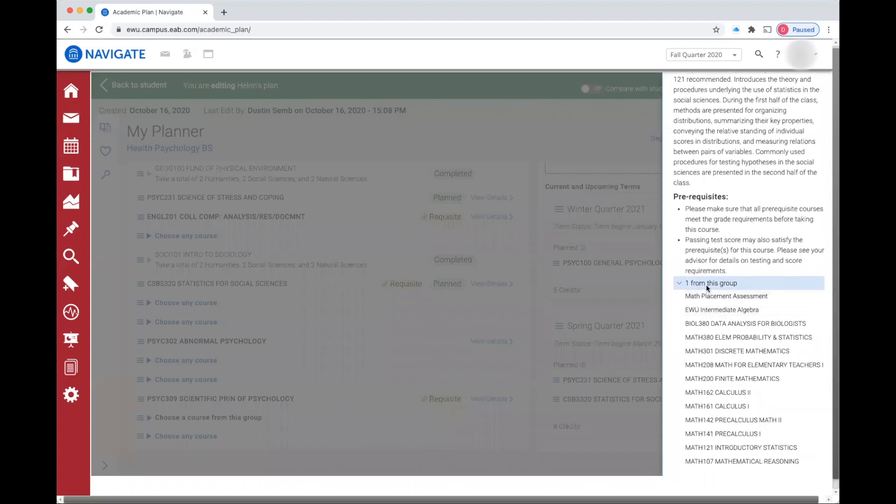
{"action": "scroll", "coordinate": [716, 314], "scroll_direction": "up", "scroll_amount": 5}
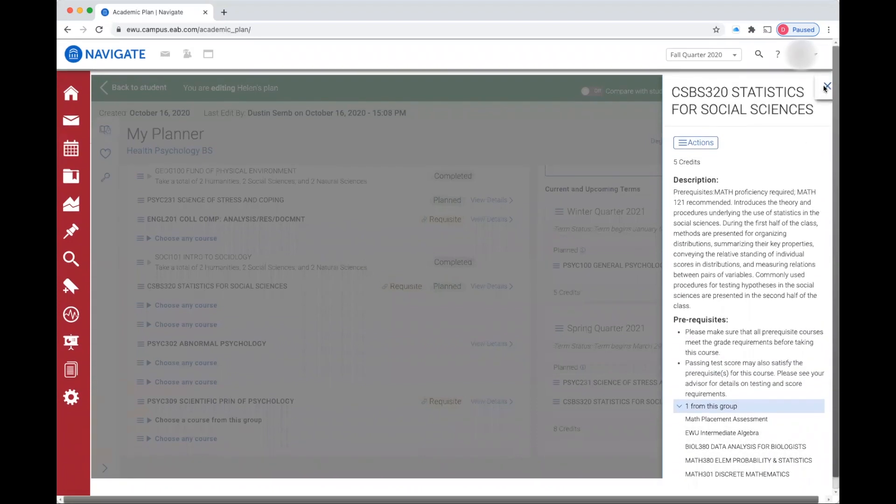
{"action": "left_click", "coordinate": [826, 87]}
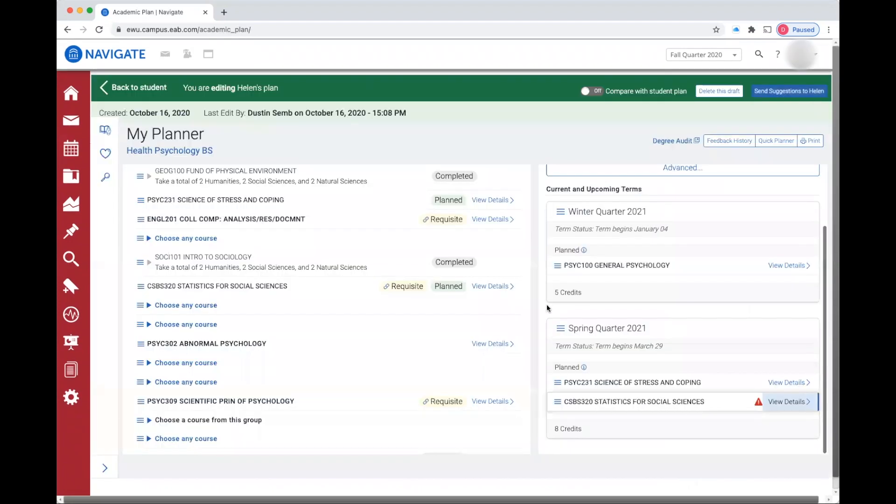
{"action": "mouse_move", "coordinate": [758, 401]}
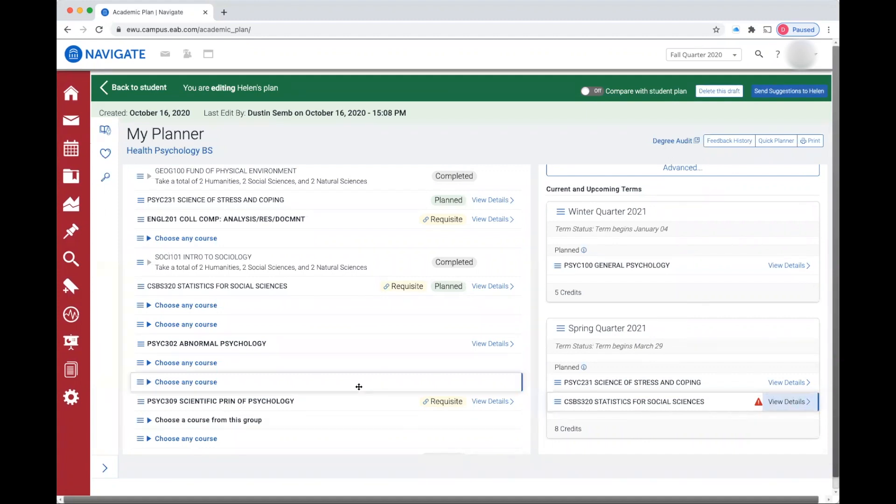
Add the "Choose any course" placeholder listed just above PSYC316 to Spring Quarter 2021
{"action": "scroll", "coordinate": [358, 386], "scroll_direction": "down", "scroll_amount": 3}
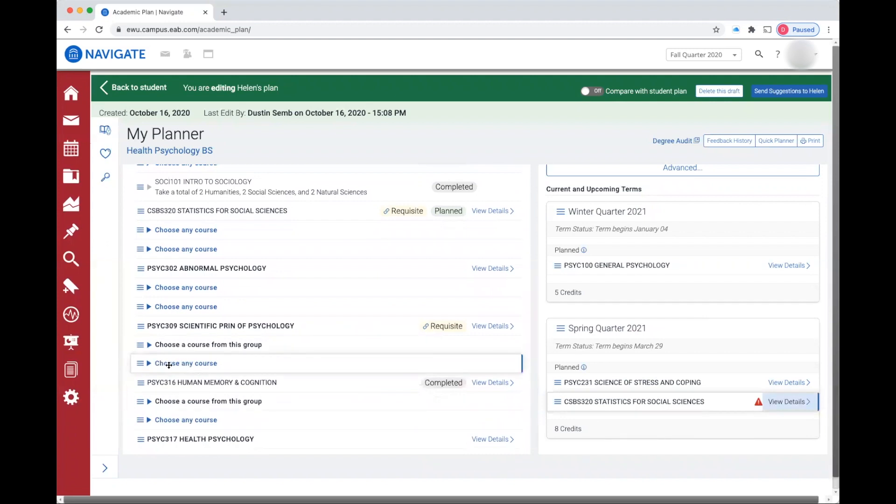
{"action": "left_click_drag", "start_coordinate": [171, 365], "coordinate": [555, 409]}
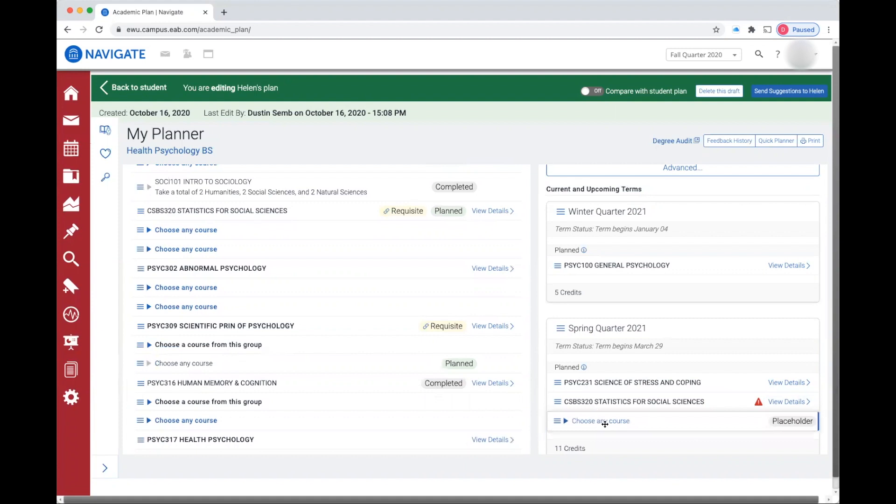
Examine the course options under "PSYC 331 or 421 recommended" and in the "Choose a course from this group" entry below PSYC309
{"action": "scroll", "coordinate": [420, 388], "scroll_direction": "down", "scroll_amount": 2}
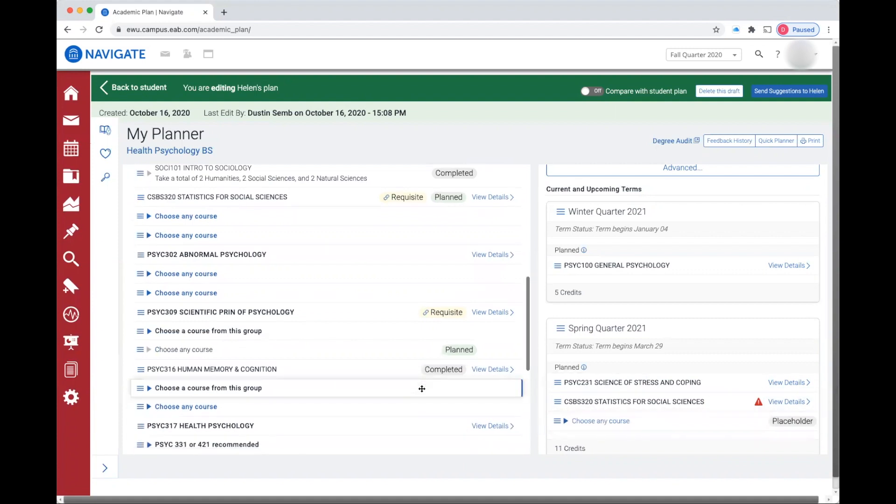
{"action": "scroll", "coordinate": [273, 398], "scroll_direction": "down", "scroll_amount": 2}
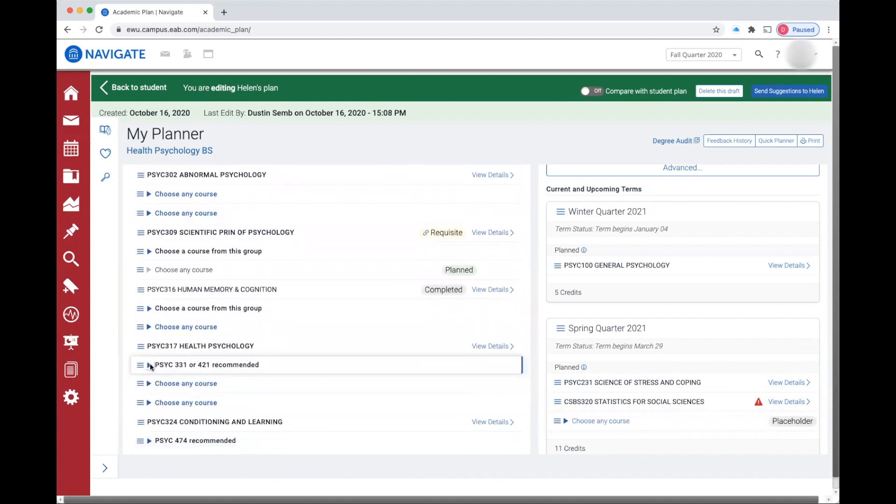
{"action": "left_click", "coordinate": [149, 365]}
{"action": "scroll", "coordinate": [310, 392], "scroll_direction": "down", "scroll_amount": 3}
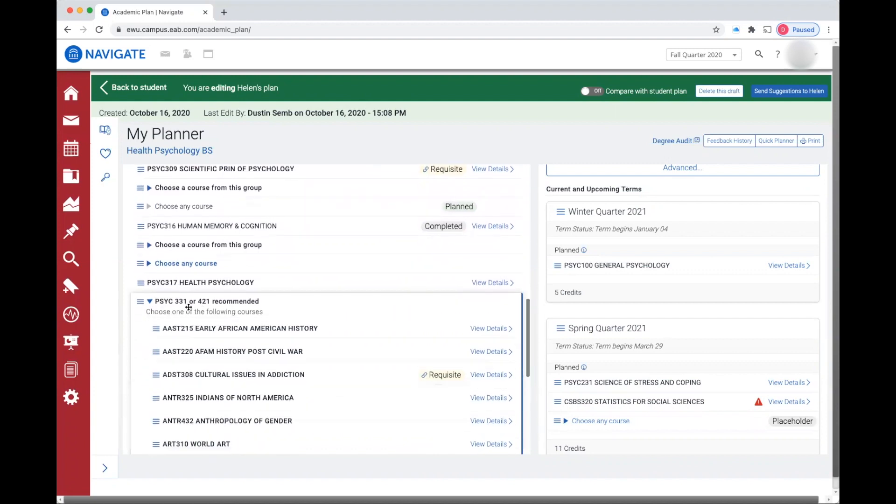
{"action": "scroll", "coordinate": [154, 327], "scroll_direction": "down", "scroll_amount": 3}
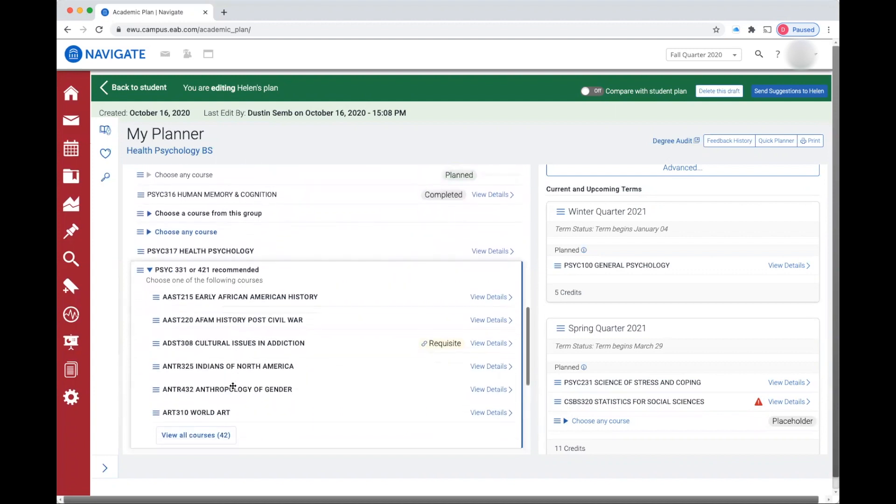
{"action": "left_click", "coordinate": [150, 240]}
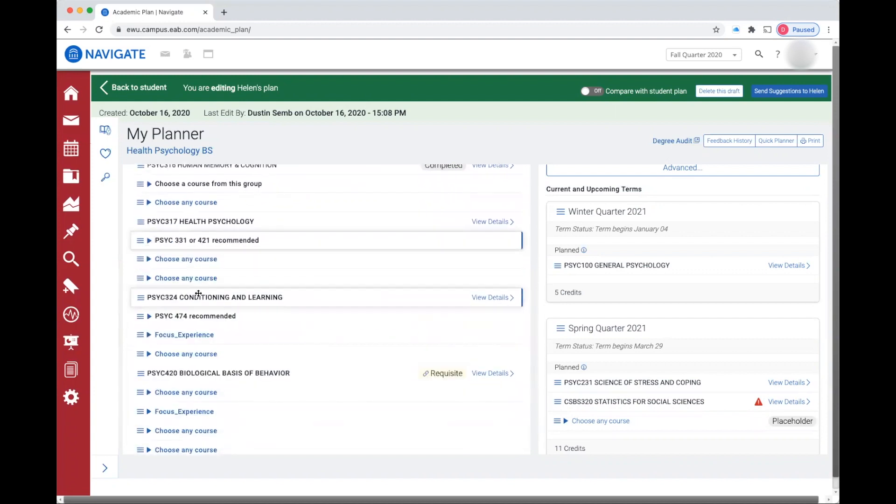
{"action": "scroll", "coordinate": [199, 293], "scroll_direction": "up", "scroll_amount": 3}
{"action": "scroll", "coordinate": [199, 293], "scroll_direction": "up", "scroll_amount": 3}
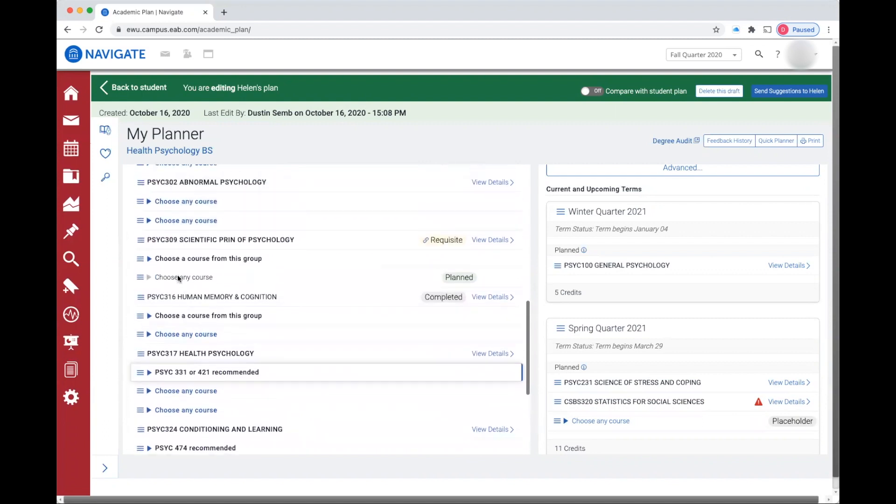
{"action": "left_click", "coordinate": [149, 259]}
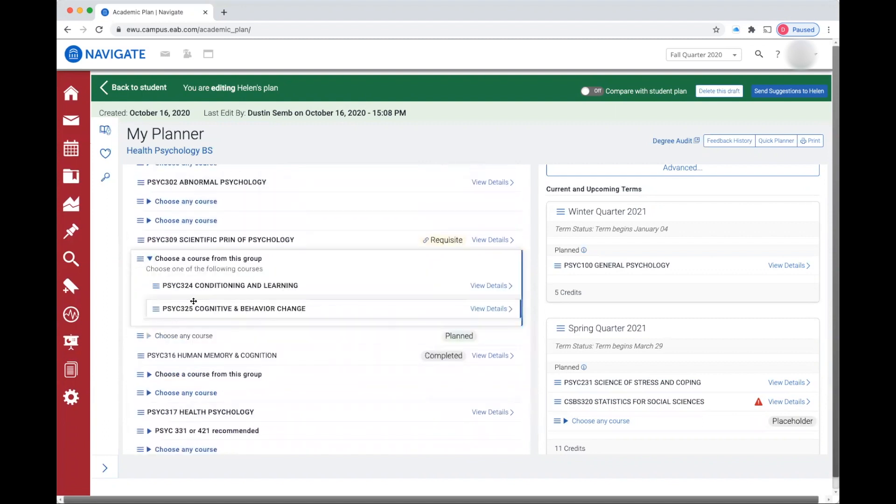
Plan PSYC324 Conditioning and Learning from the course group below PSYC309 in Winter Quarter 2021
{"action": "left_click_drag", "start_coordinate": [185, 291], "coordinate": [573, 281]}
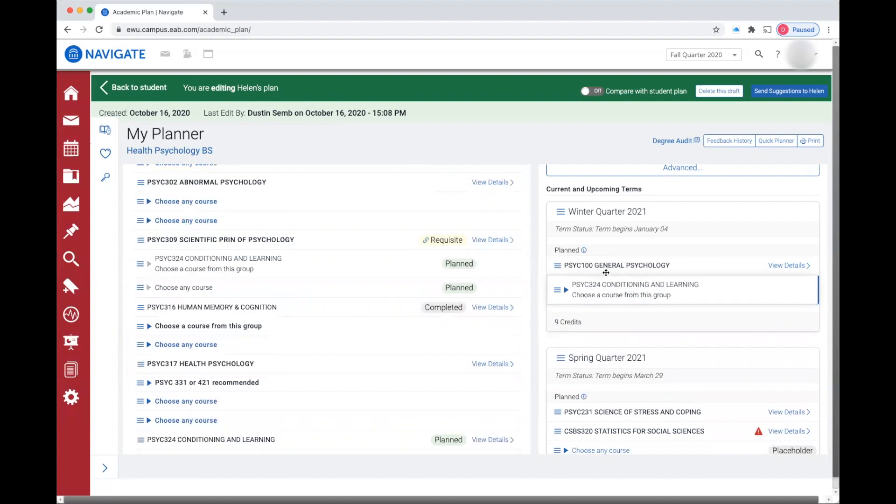
{"action": "scroll", "coordinate": [602, 307], "scroll_direction": "down", "scroll_amount": 2}
{"action": "scroll", "coordinate": [616, 394], "scroll_direction": "up", "scroll_amount": 2}
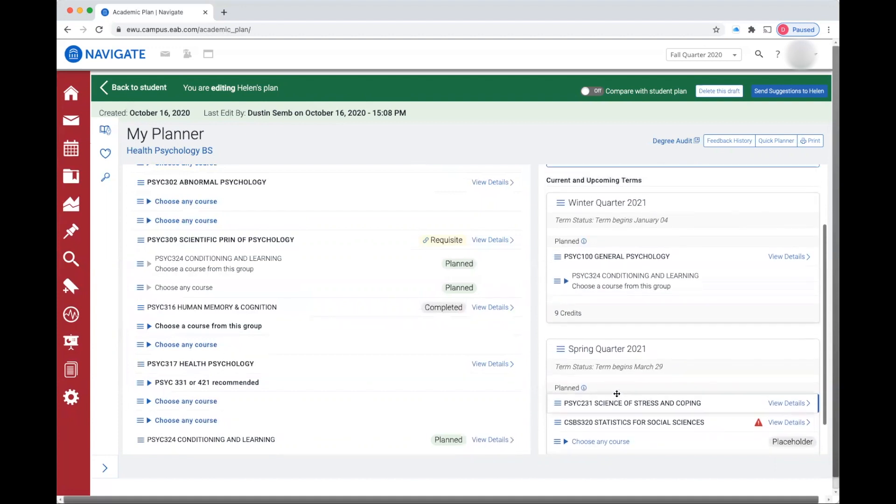
{"action": "scroll", "coordinate": [604, 420], "scroll_direction": "down", "scroll_amount": 2}
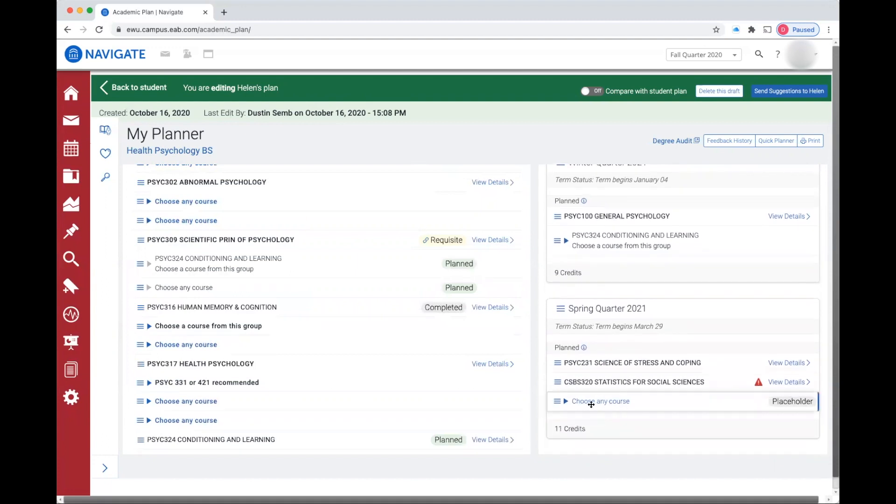
{"action": "scroll", "coordinate": [591, 404], "scroll_direction": "up", "scroll_amount": 2}
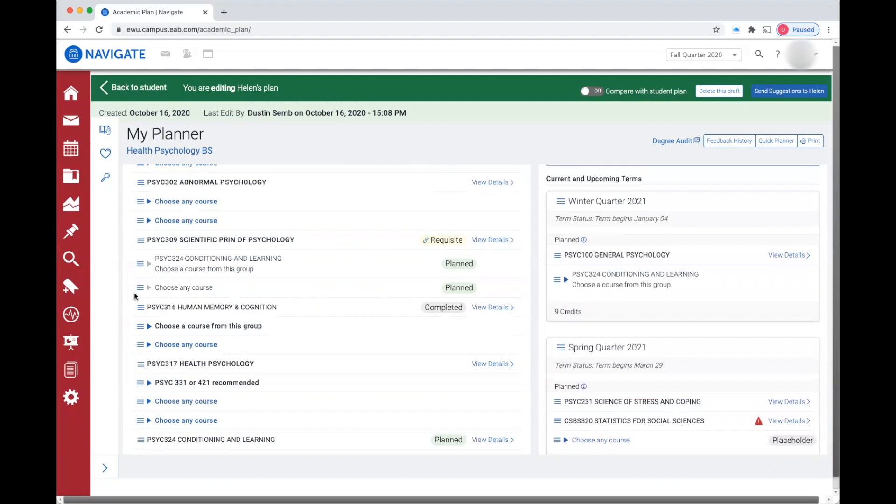
Plan ENGL201 Coll Comp: Analysis/Res/Docmnt in Winter Quarter 2021
{"action": "scroll", "coordinate": [140, 293], "scroll_direction": "up", "scroll_amount": 2}
{"action": "scroll", "coordinate": [146, 295], "scroll_direction": "up", "scroll_amount": 2}
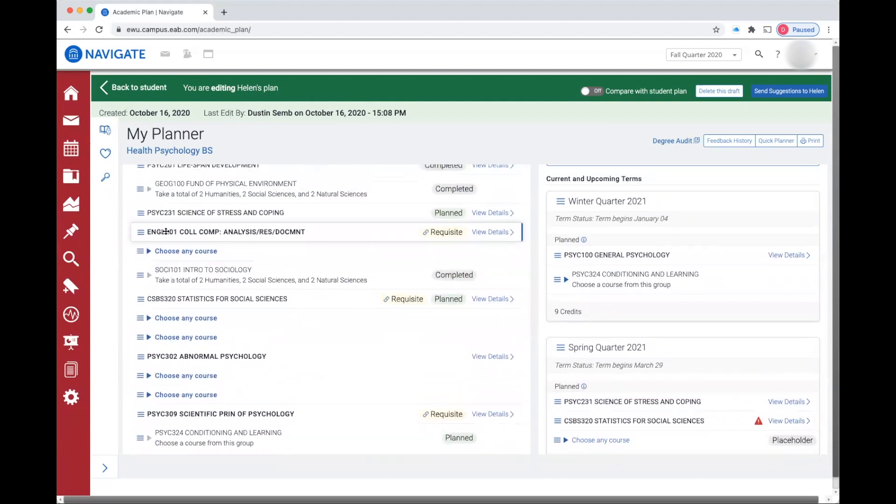
{"action": "left_click_drag", "start_coordinate": [175, 232], "coordinate": [304, 236]}
{"action": "left_click_drag", "start_coordinate": [556, 270], "coordinate": [556, 271]}
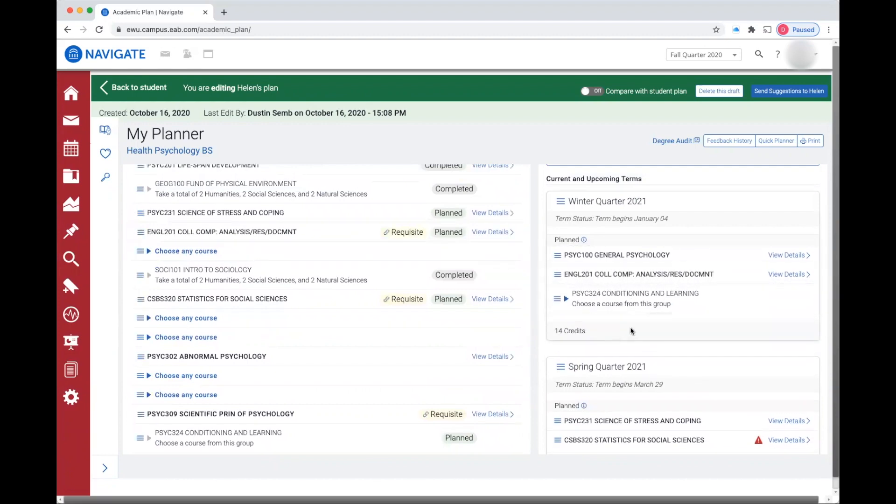
{"action": "scroll", "coordinate": [630, 363], "scroll_direction": "down", "scroll_amount": 2}
{"action": "scroll", "coordinate": [631, 362], "scroll_direction": "up", "scroll_amount": 4}
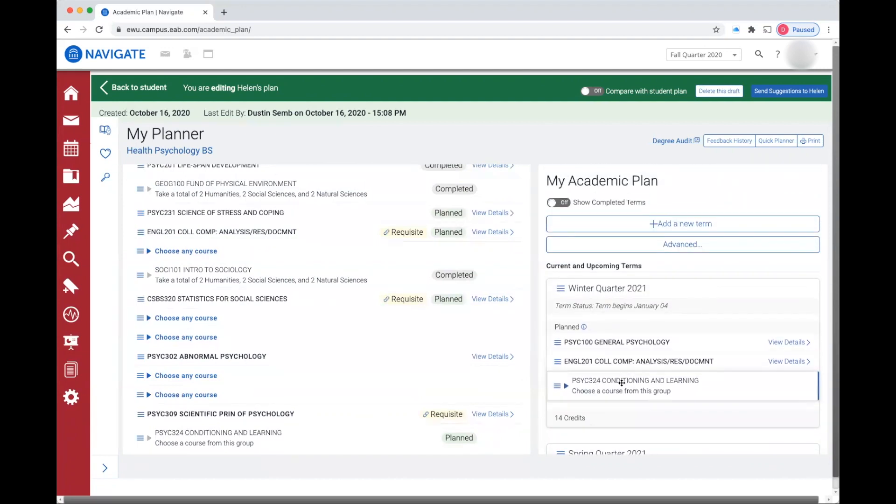
Compare the draft with what the student will see for both quarters, and return to the planner
{"action": "left_click", "coordinate": [793, 92]}
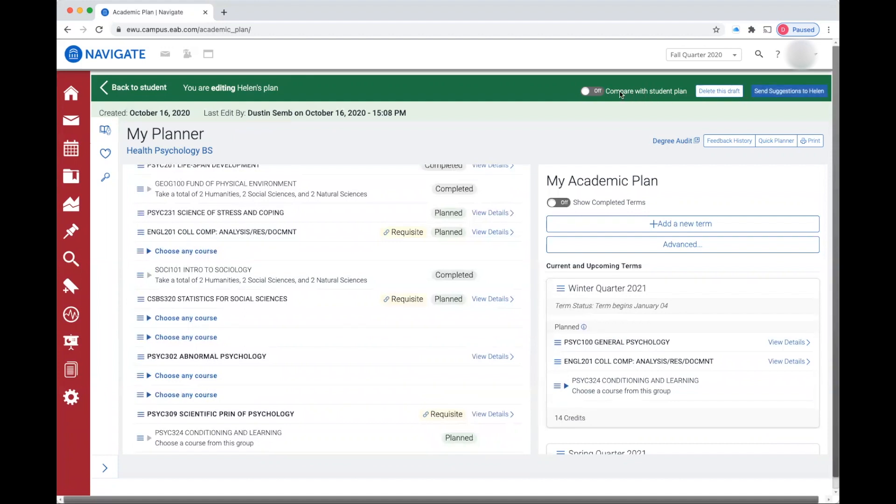
{"action": "left_click", "coordinate": [586, 92]}
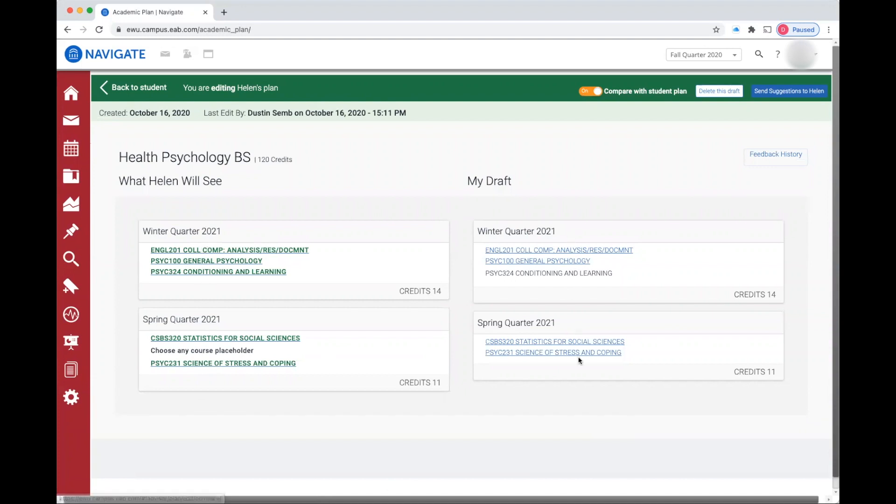
{"action": "left_click", "coordinate": [596, 92]}
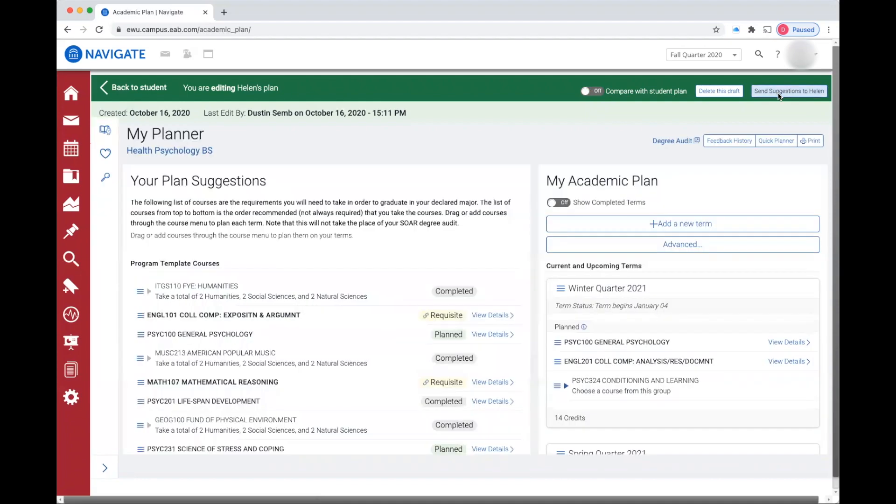
Review the list of changes to be suggested to the student and the optional comment field, and cancel without sending
{"action": "left_click", "coordinate": [778, 94]}
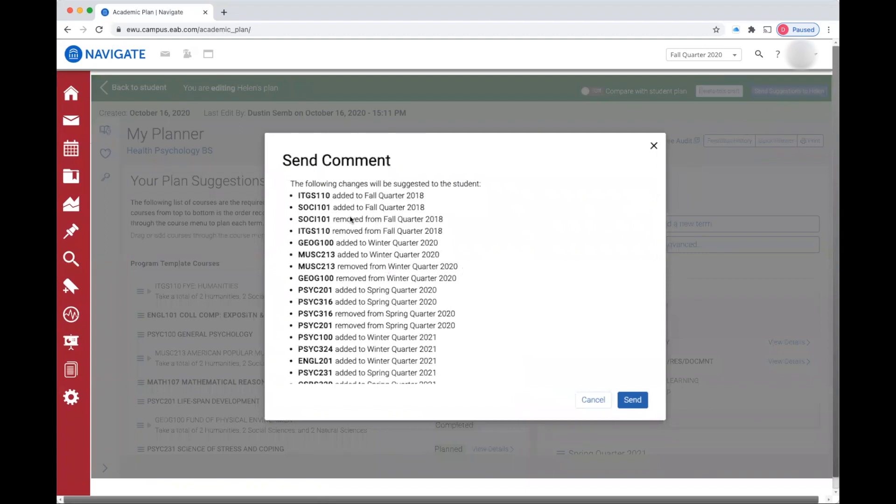
{"action": "scroll", "coordinate": [350, 217], "scroll_direction": "down", "scroll_amount": 1}
{"action": "scroll", "coordinate": [350, 217], "scroll_direction": "up", "scroll_amount": 1}
{"action": "scroll", "coordinate": [342, 210], "scroll_direction": "down", "scroll_amount": 3}
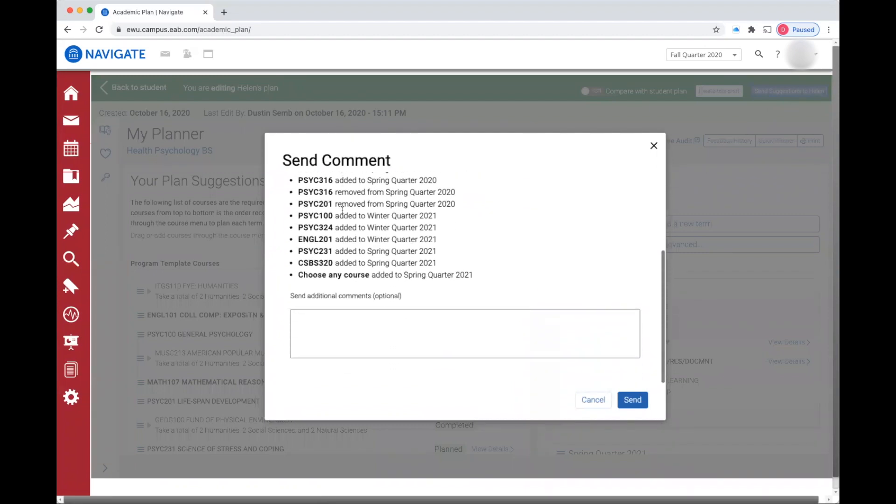
{"action": "scroll", "coordinate": [389, 275], "scroll_direction": "up", "scroll_amount": 2}
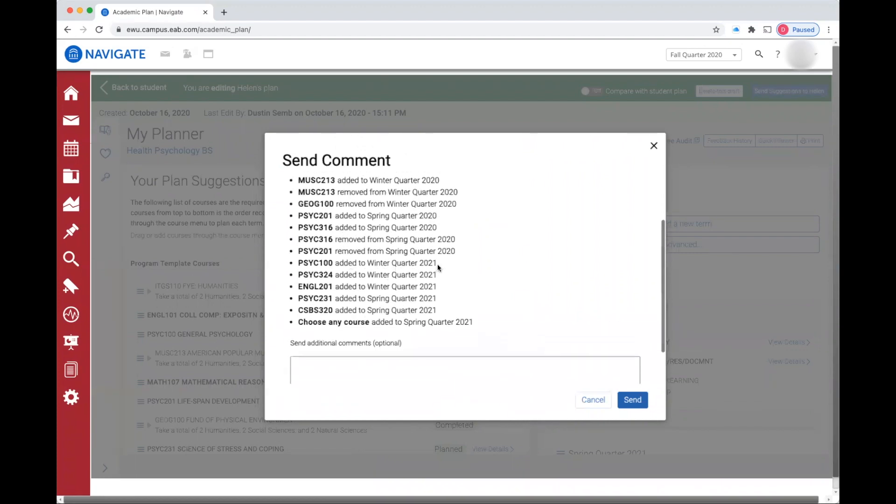
{"action": "left_click_drag", "start_coordinate": [437, 264], "coordinate": [313, 310]}
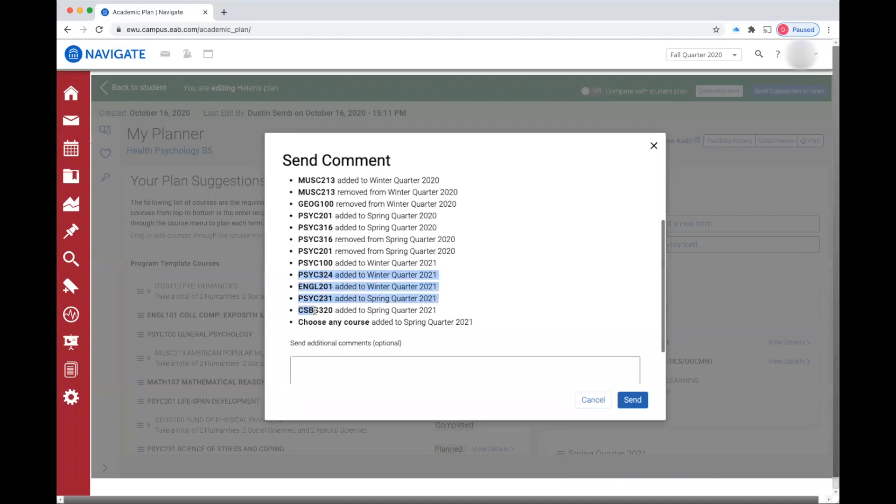
{"action": "left_click", "coordinate": [468, 301]}
{"action": "scroll", "coordinate": [467, 299], "scroll_direction": "up", "scroll_amount": 3}
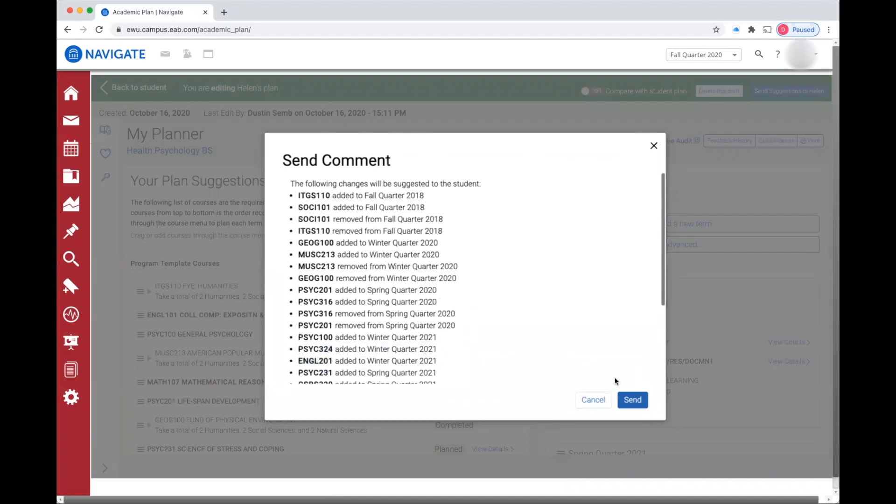
{"action": "left_click", "coordinate": [598, 402]}
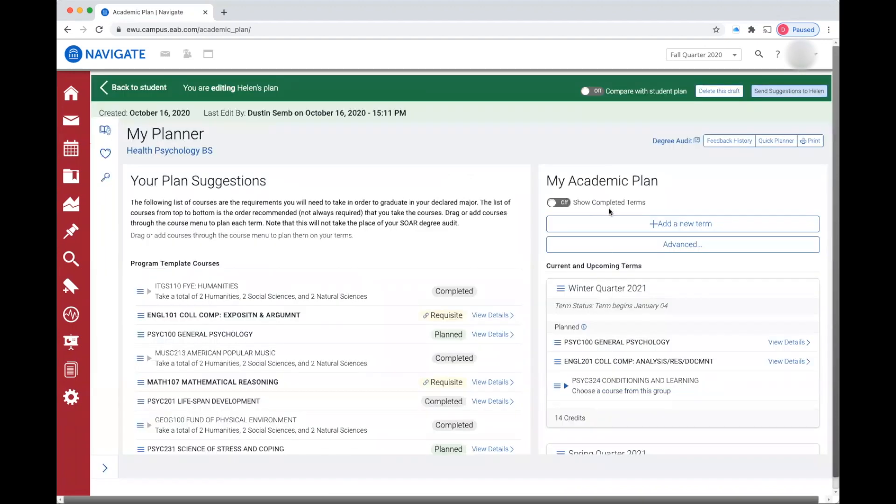
{"action": "scroll", "coordinate": [634, 323], "scroll_direction": "down", "scroll_amount": 3}
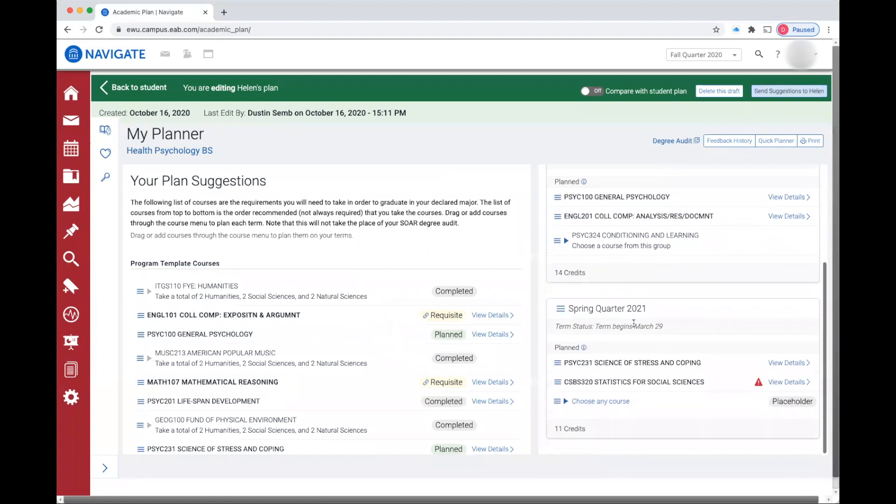
{"action": "scroll", "coordinate": [633, 322], "scroll_direction": "up", "scroll_amount": 4}
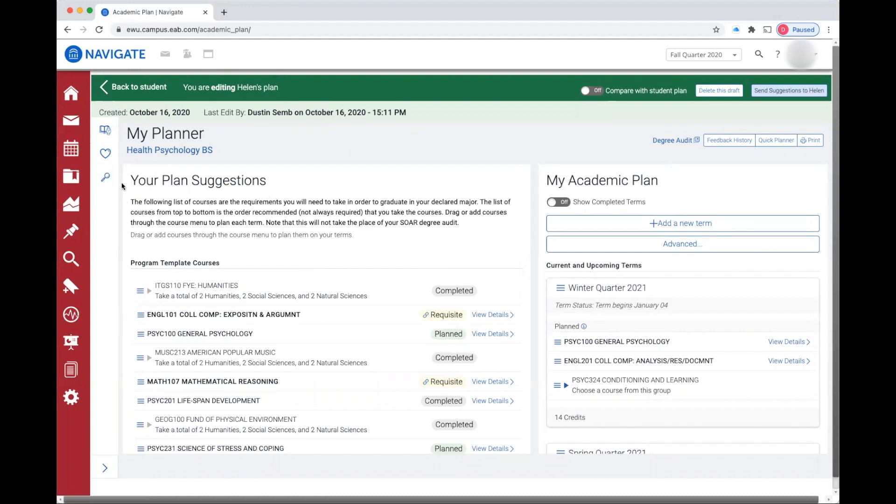
Search the course catalog for the keyword FAST
{"action": "left_click", "coordinate": [106, 178]}
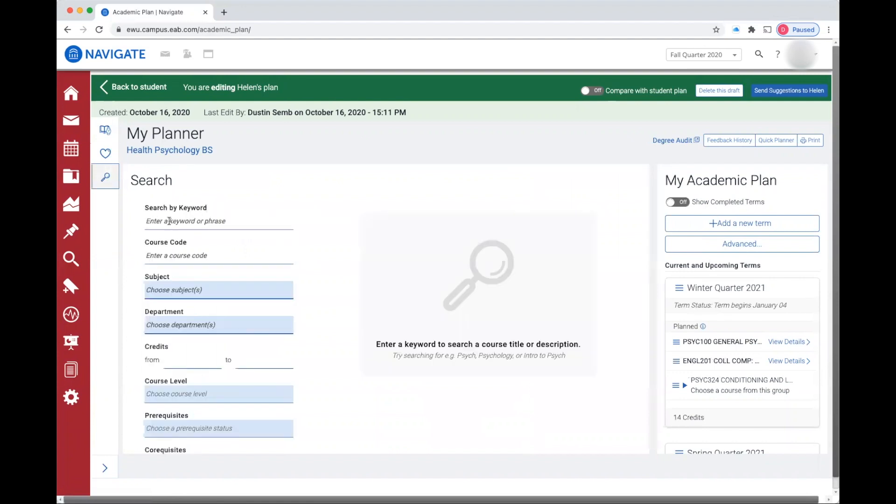
{"action": "left_click", "coordinate": [169, 222]}
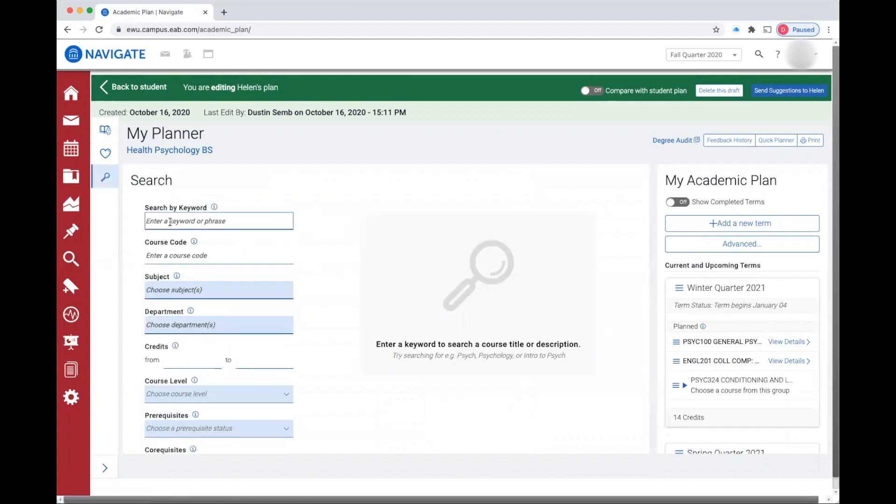
{"action": "type", "text": "FAST"}
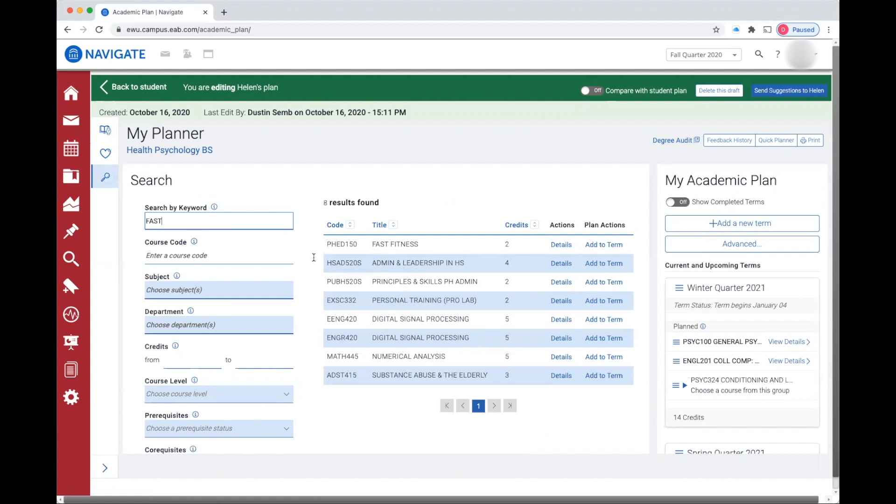
{"action": "mouse_move", "coordinate": [182, 243]}
{"action": "scroll", "coordinate": [234, 429], "scroll_direction": "down", "scroll_amount": 5}
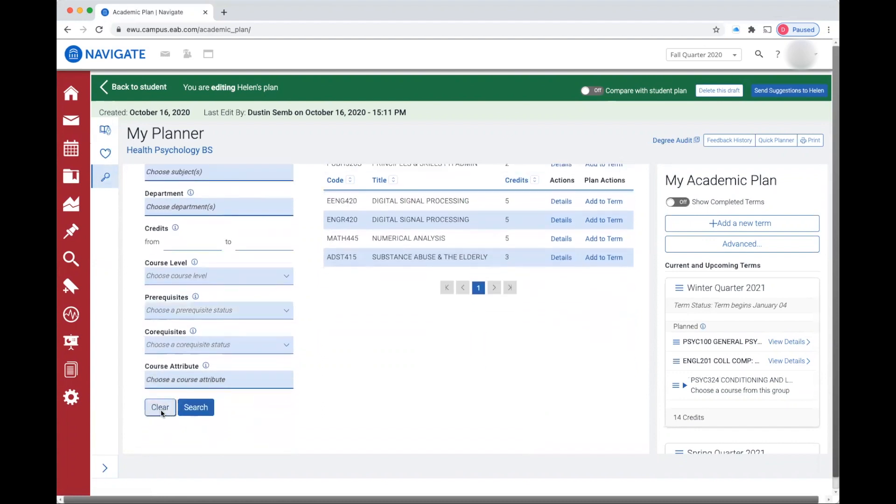
Clear the keyword search and search for the course code ENGL101
{"action": "left_click", "coordinate": [160, 409]}
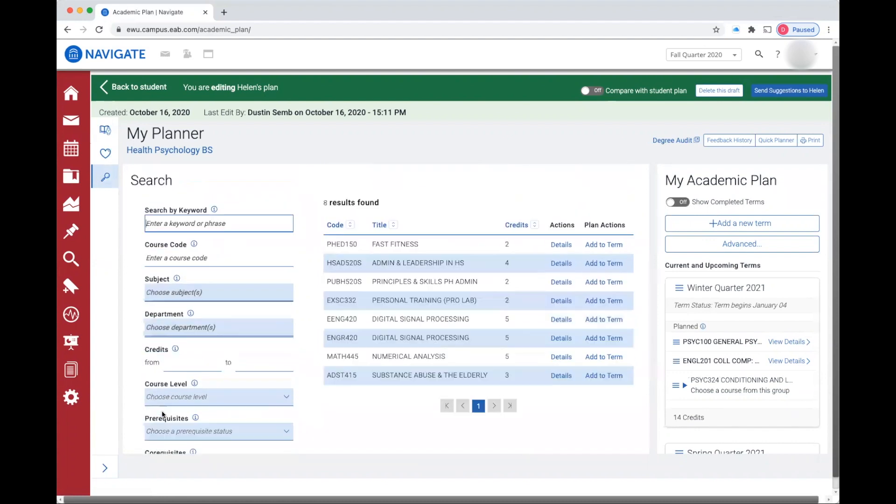
{"action": "left_click", "coordinate": [182, 258]}
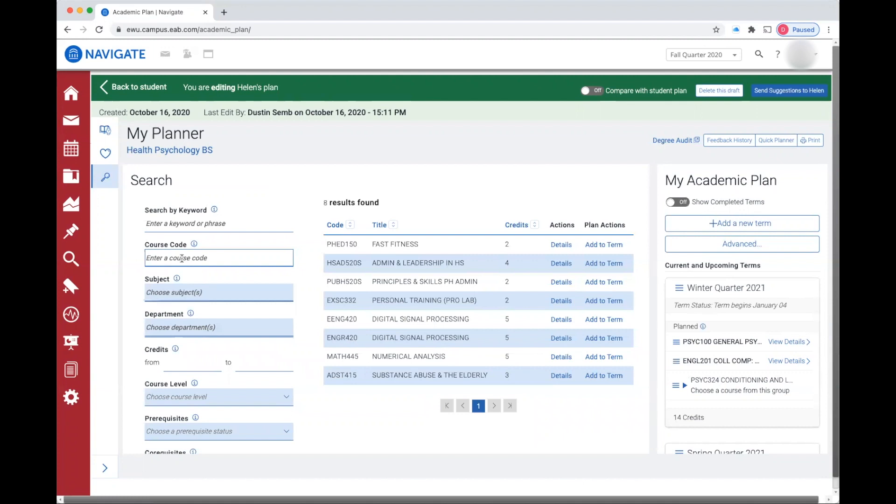
{"action": "type", "text": "ENGL101"}
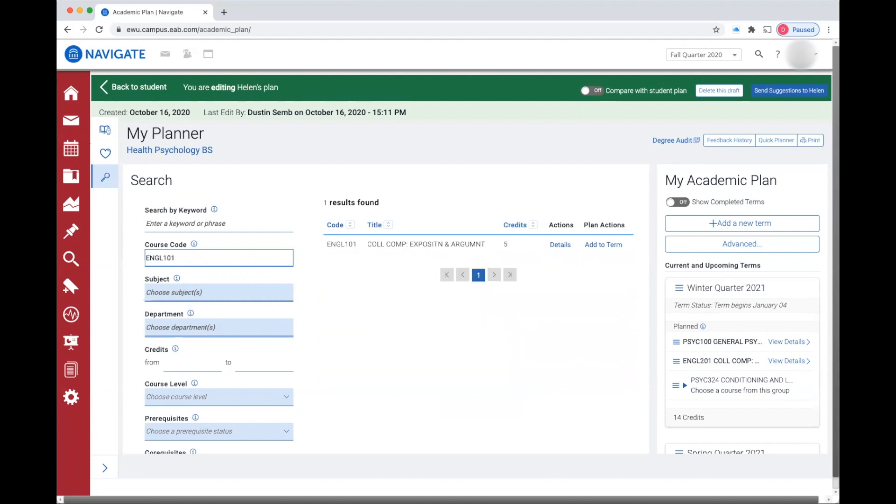
Clear the course code search and look through the available Subject filter options
{"action": "scroll", "coordinate": [203, 418], "scroll_direction": "down", "scroll_amount": 2}
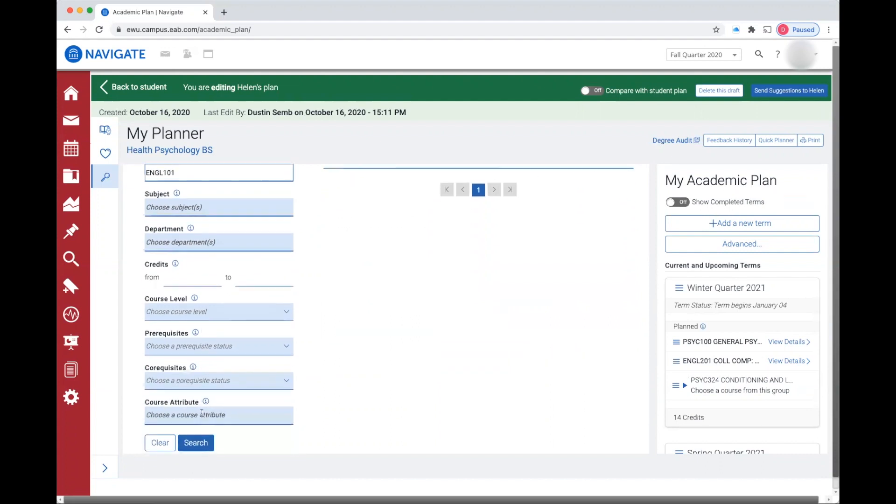
{"action": "left_click", "coordinate": [164, 439]}
{"action": "scroll", "coordinate": [203, 382], "scroll_direction": "down", "scroll_amount": 1}
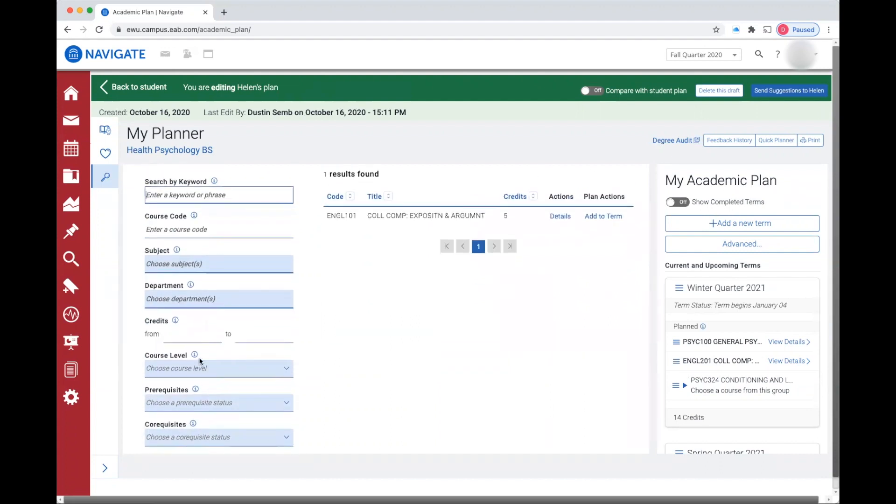
{"action": "left_click", "coordinate": [184, 264]}
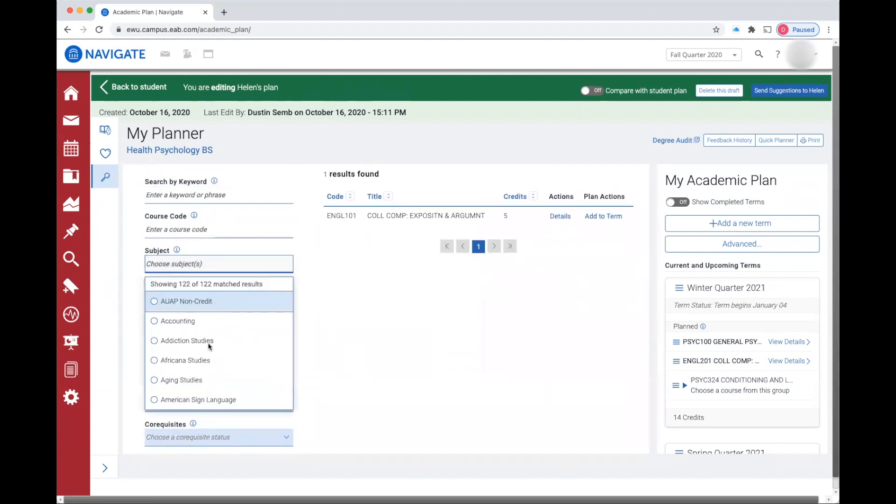
{"action": "scroll", "coordinate": [211, 350], "scroll_direction": "down", "scroll_amount": 4}
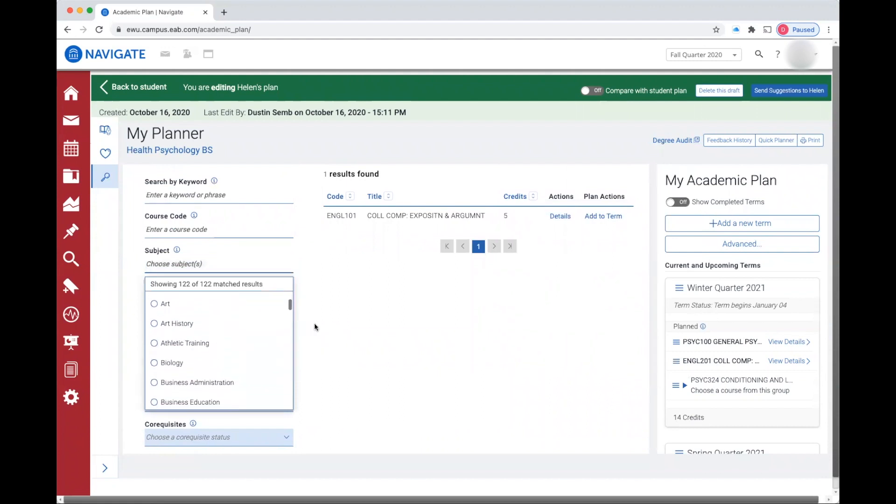
{"action": "left_click", "coordinate": [123, 316]}
Search the course catalog for courses with the GCGD - Diversity course attribute
{"action": "scroll", "coordinate": [122, 316], "scroll_direction": "down", "scroll_amount": 1}
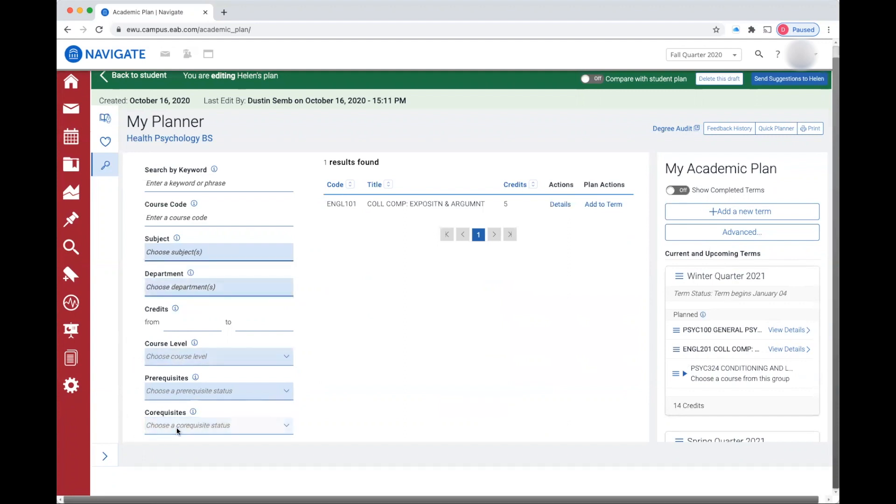
{"action": "scroll", "coordinate": [177, 426], "scroll_direction": "down", "scroll_amount": 3}
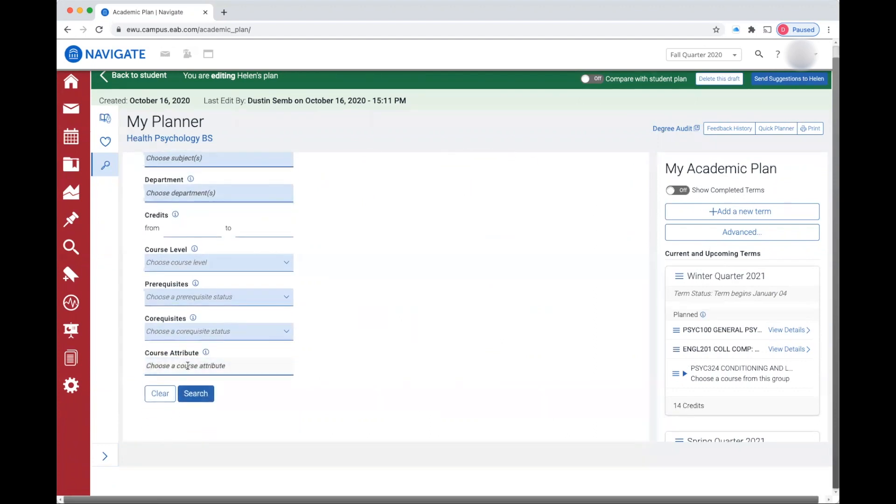
{"action": "left_click", "coordinate": [188, 365]}
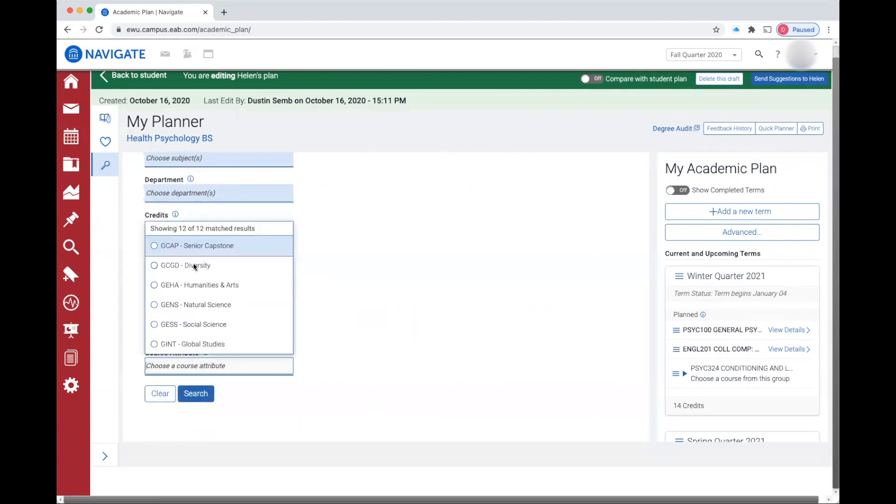
{"action": "left_click", "coordinate": [293, 413]}
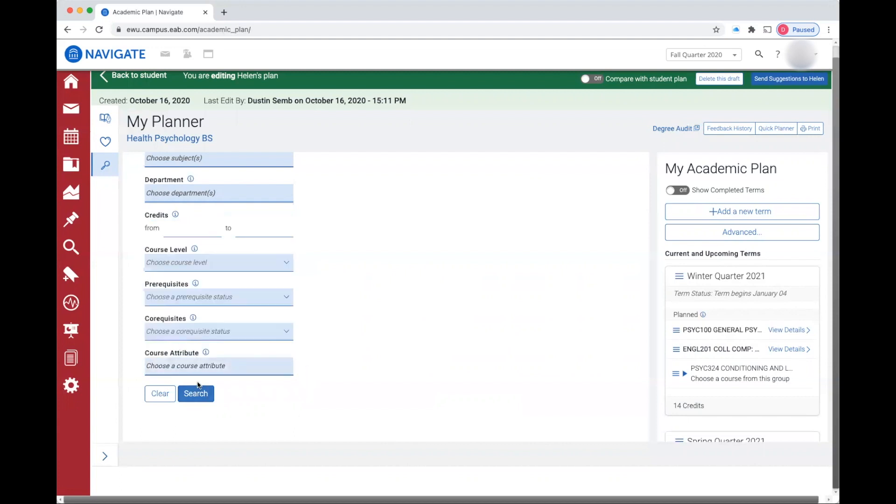
{"action": "left_click", "coordinate": [198, 391]}
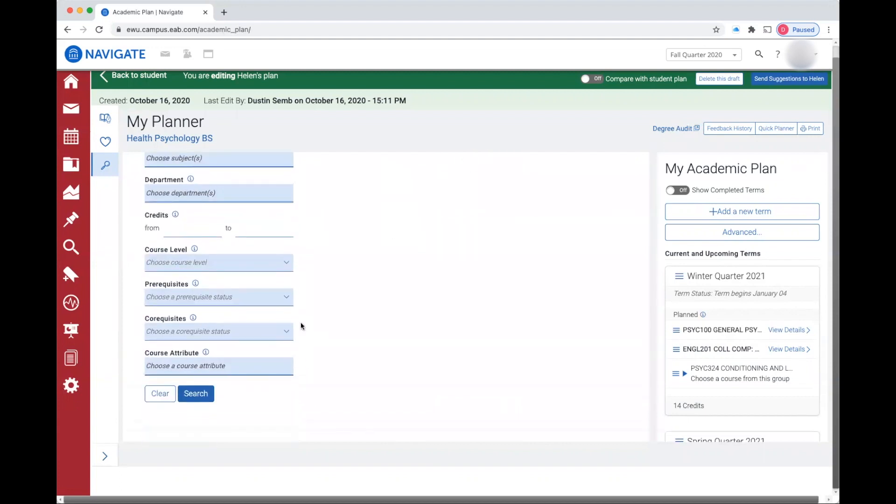
{"action": "left_click", "coordinate": [184, 363]}
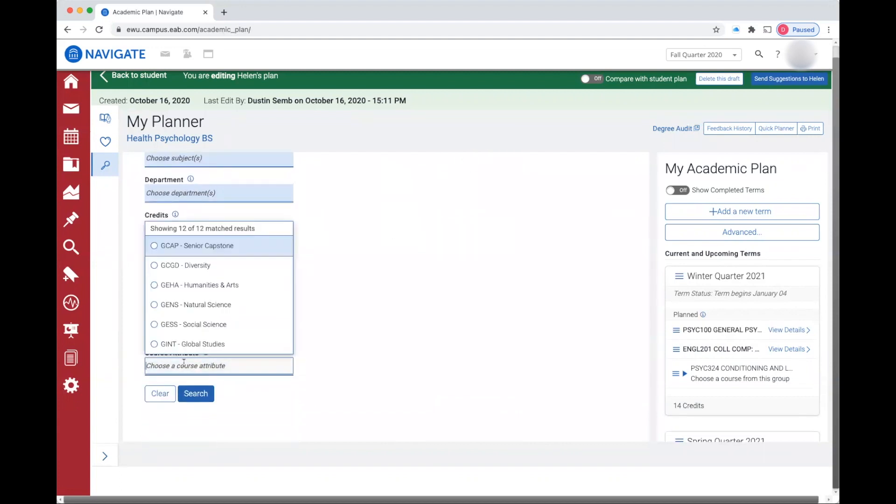
{"action": "left_click", "coordinate": [155, 266]}
{"action": "left_click", "coordinate": [190, 394]}
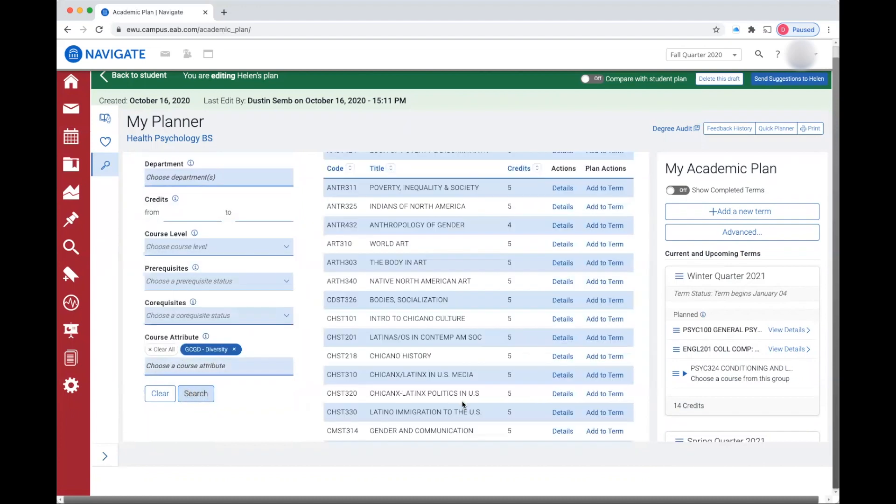
Add AAST214 AFAM Culture & Expressions from the search results to Spring Quarter 2021 and check its placement in the academic plan
{"action": "scroll", "coordinate": [422, 261], "scroll_direction": "up", "scroll_amount": 5}
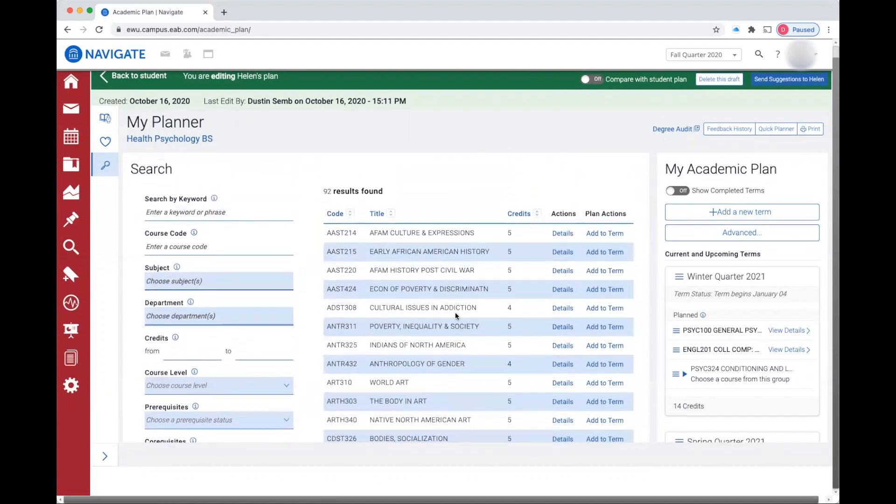
{"action": "scroll", "coordinate": [454, 310], "scroll_direction": "down", "scroll_amount": 3}
{"action": "scroll", "coordinate": [456, 315], "scroll_direction": "up", "scroll_amount": 2}
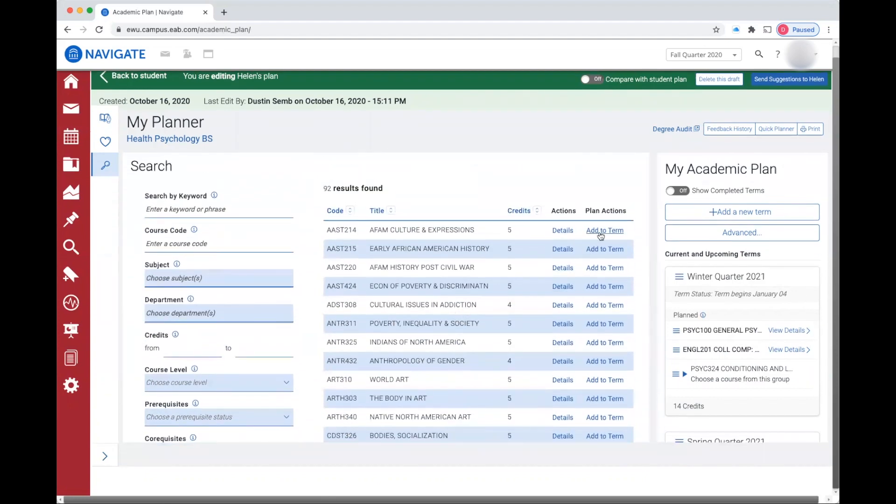
{"action": "left_click", "coordinate": [600, 233]}
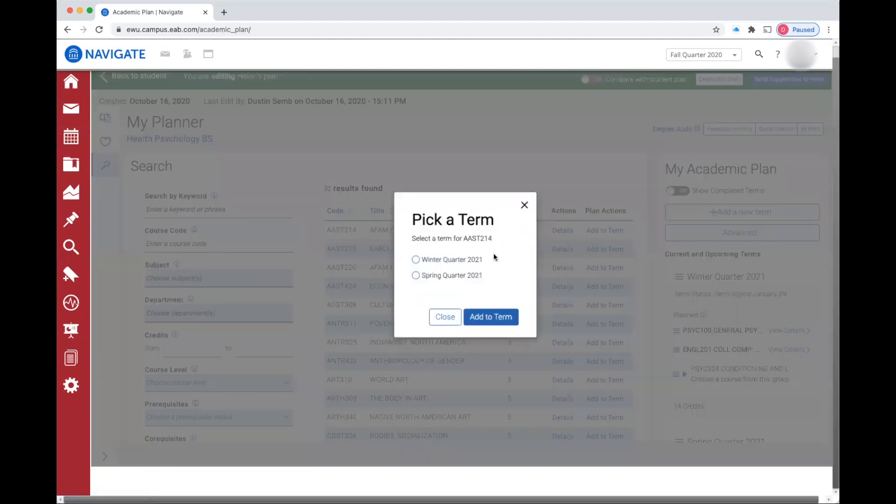
{"action": "left_click", "coordinate": [415, 275]}
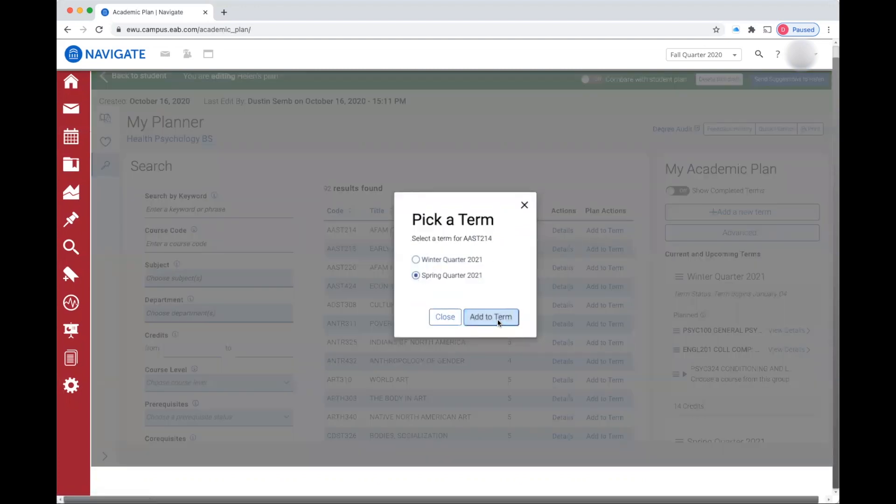
{"action": "left_click", "coordinate": [490, 317]}
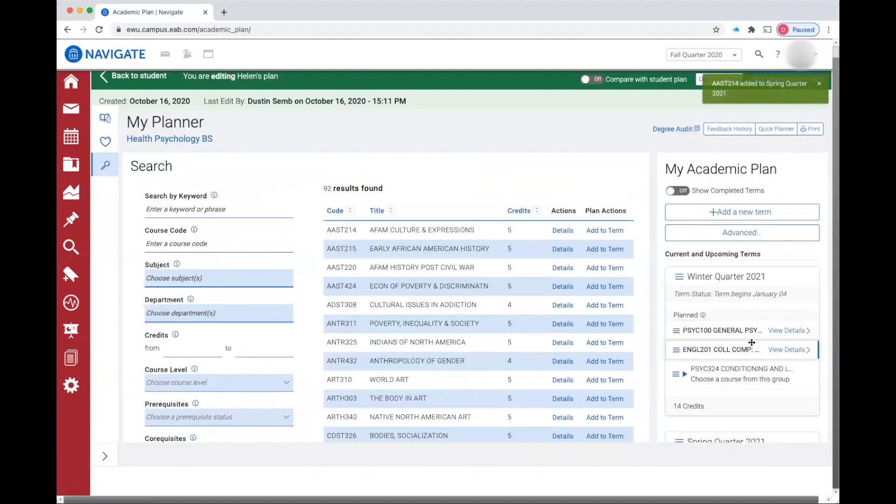
{"action": "scroll", "coordinate": [751, 341], "scroll_direction": "down", "scroll_amount": 3}
{"action": "scroll", "coordinate": [751, 341], "scroll_direction": "down", "scroll_amount": 1}
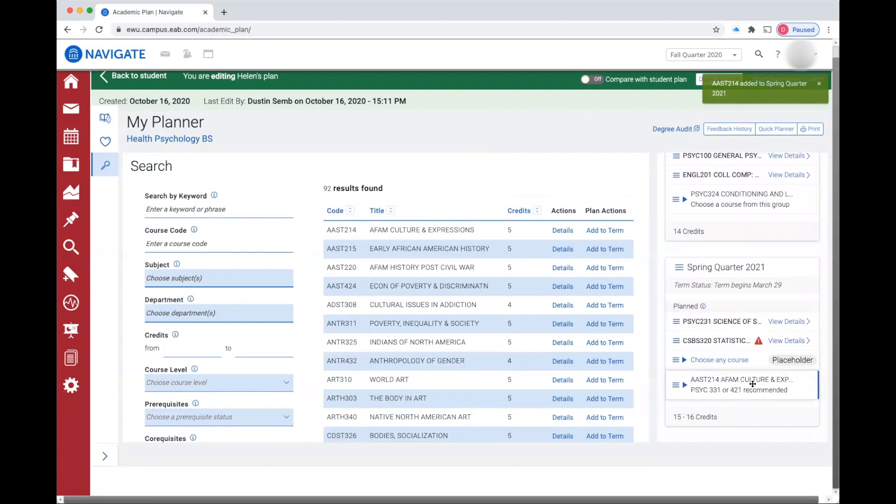
{"action": "scroll", "coordinate": [725, 389], "scroll_direction": "up", "scroll_amount": 4}
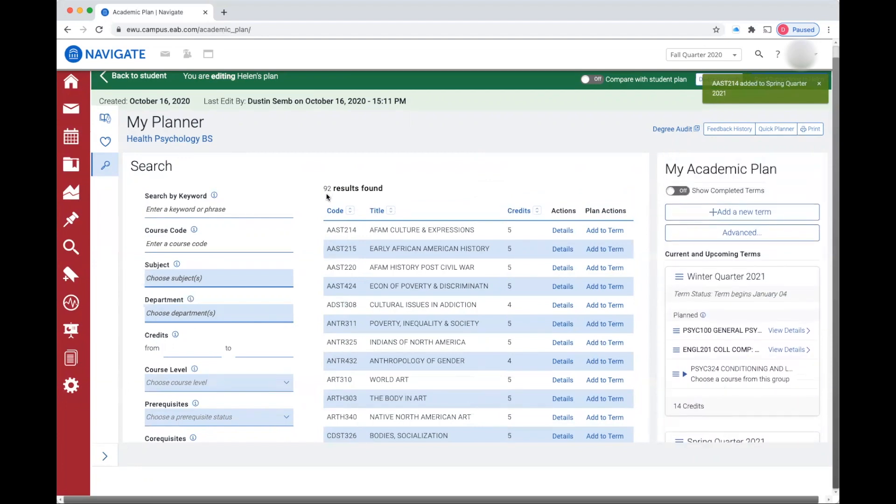
{"action": "scroll", "coordinate": [512, 148], "scroll_direction": "up", "scroll_amount": 1}
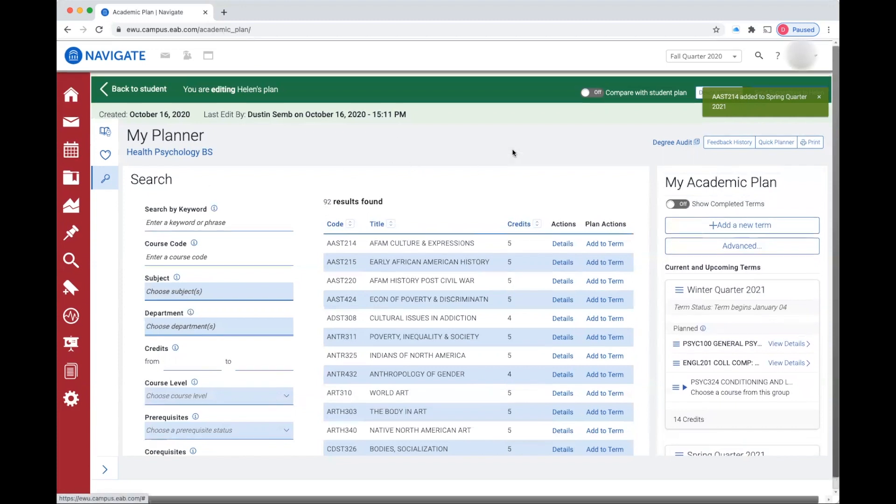